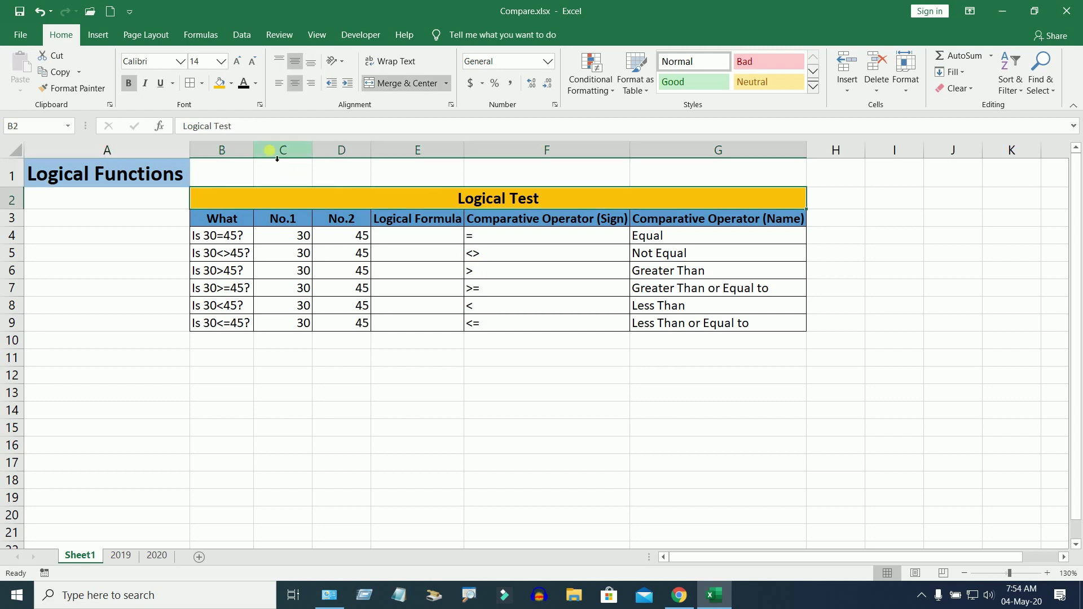
Look over the No.1 and No.2 columns and the comparison operators in column F
left_click_drag(283, 149, 286, 148)
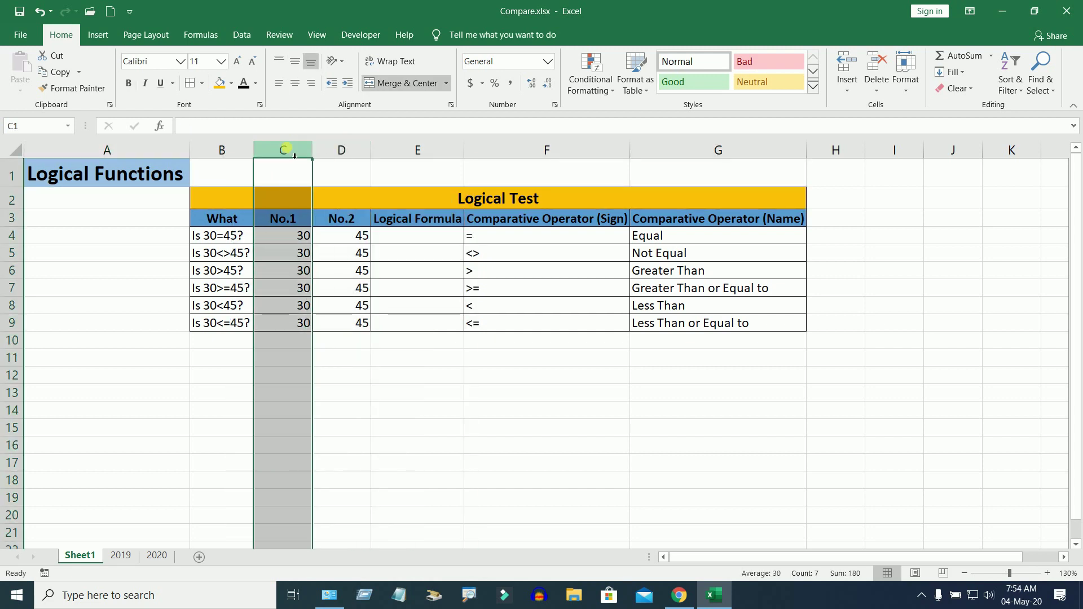
left_click(342, 149)
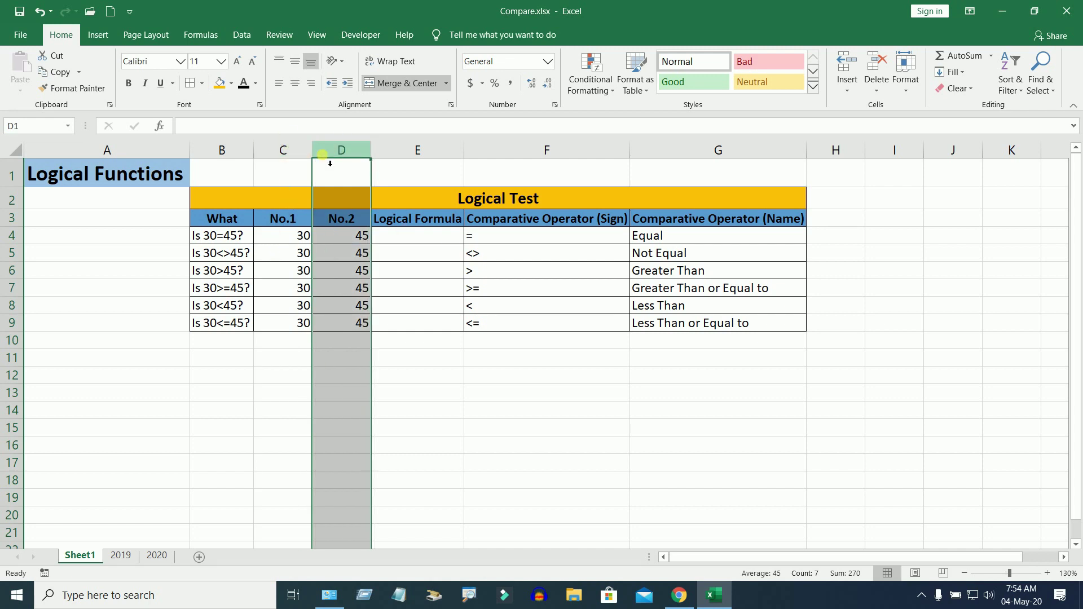
left_click(427, 237)
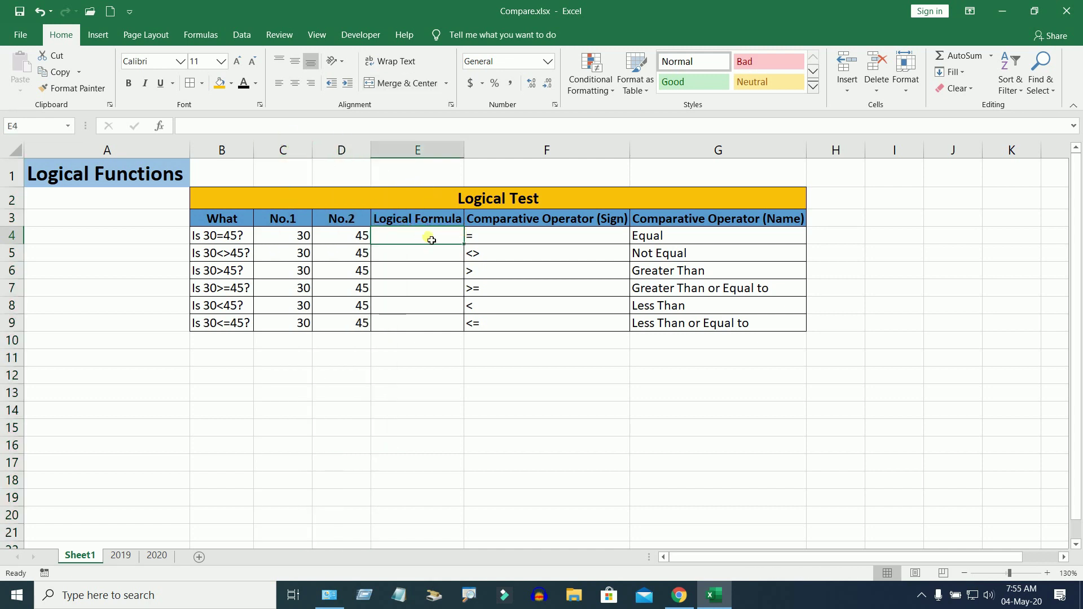
left_click_drag(500, 236, 507, 329)
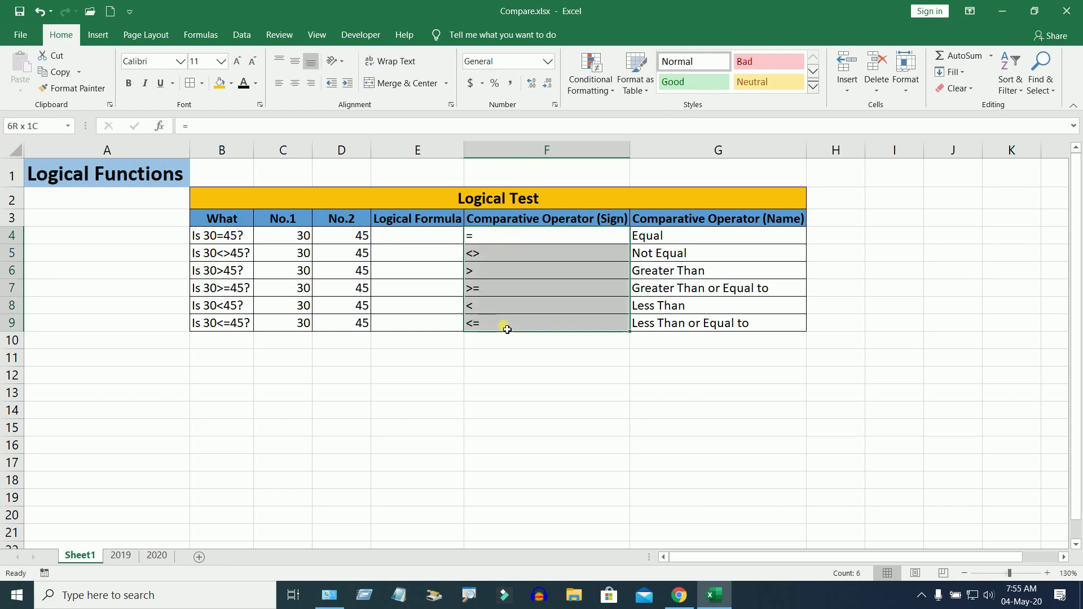
left_click(490, 237)
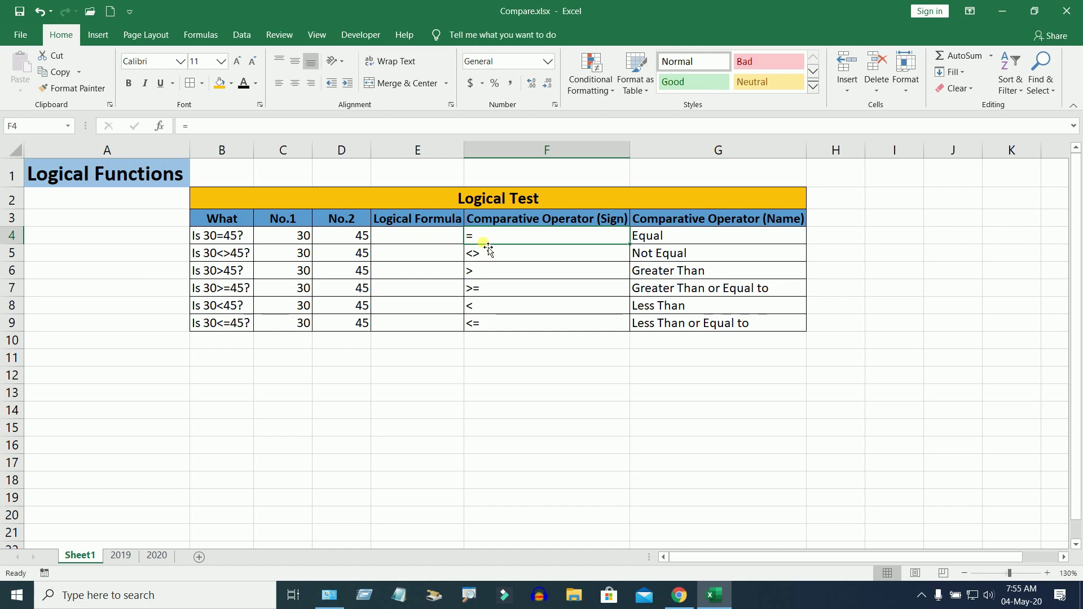
left_click(290, 236)
left_click(338, 237)
left_click(297, 236)
left_click(343, 237)
Enter =C4=D4 in E4, which returns FALSE because 30 does not equal 45
left_click(416, 242)
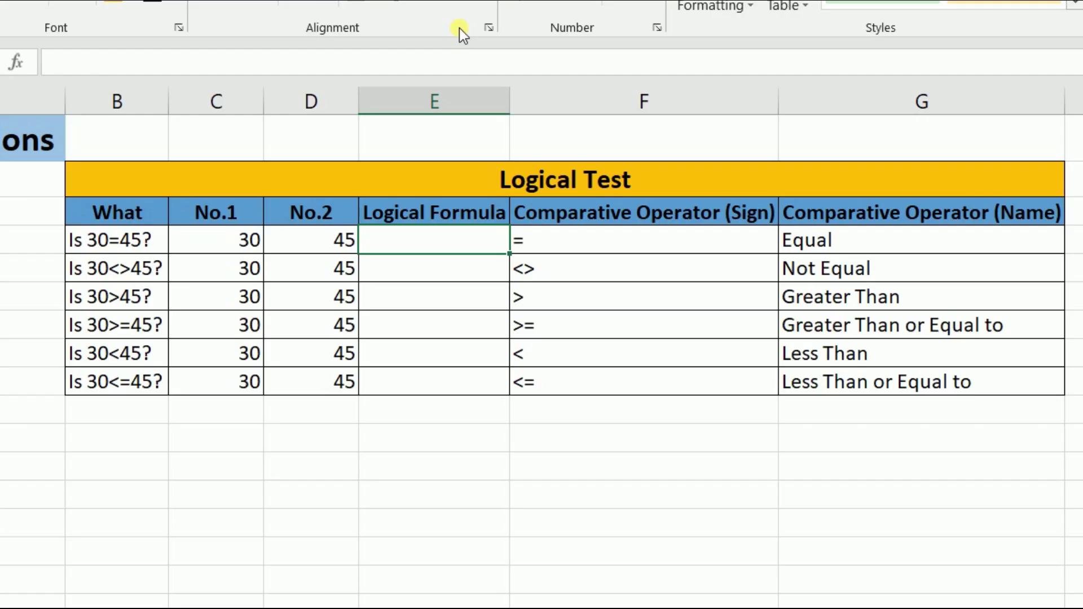
type("=")
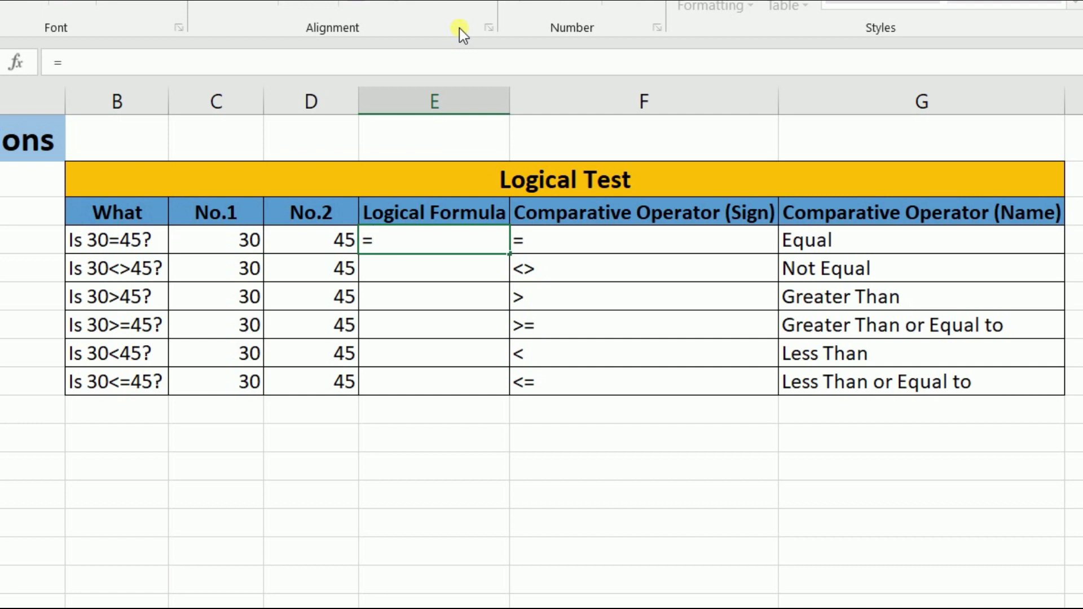
left_click(214, 251)
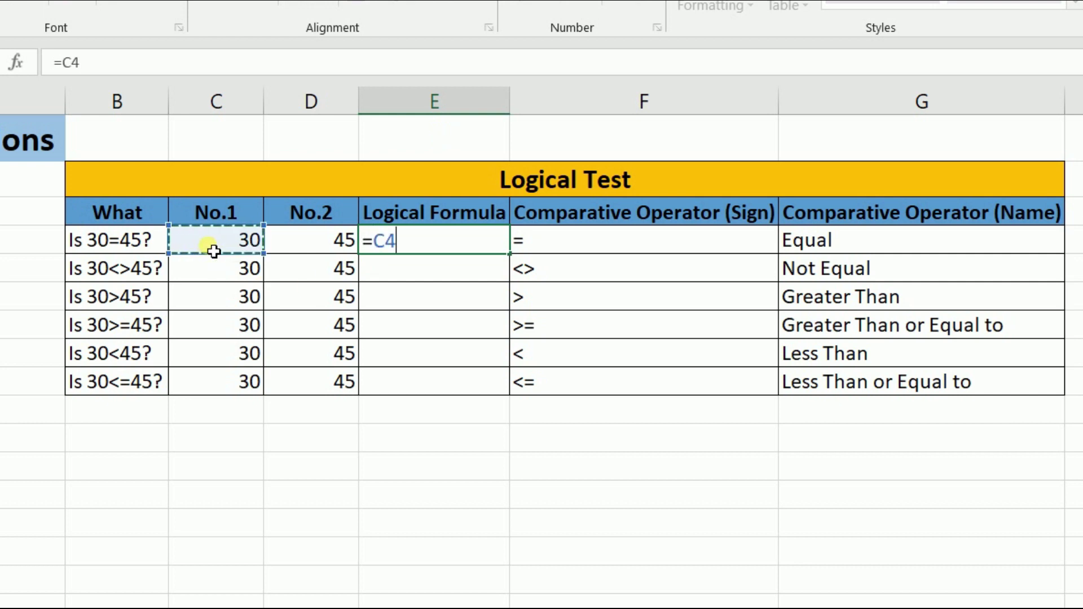
type("=")
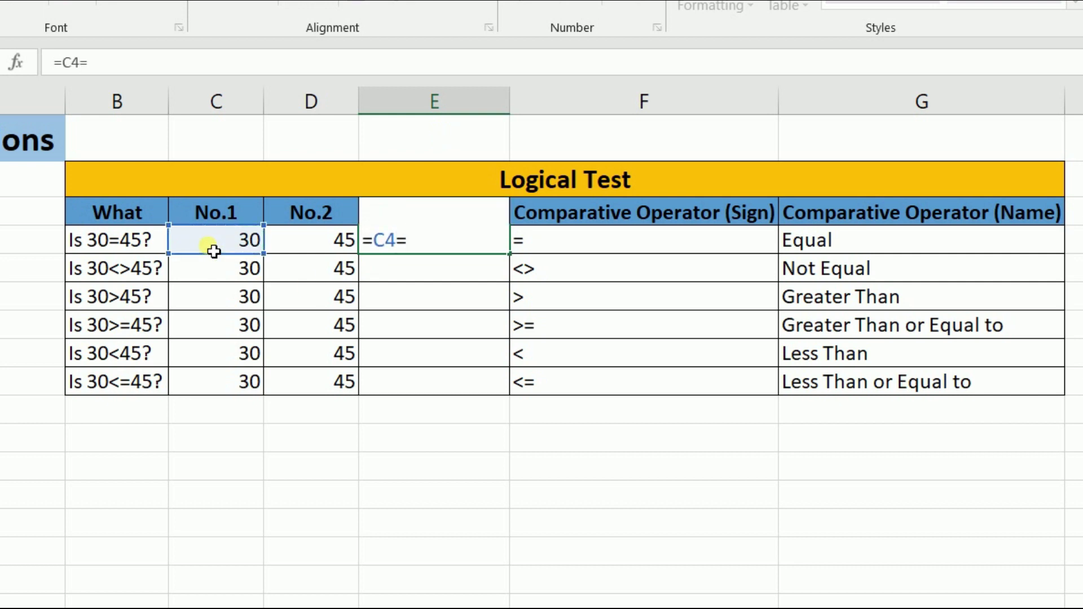
left_click(339, 253)
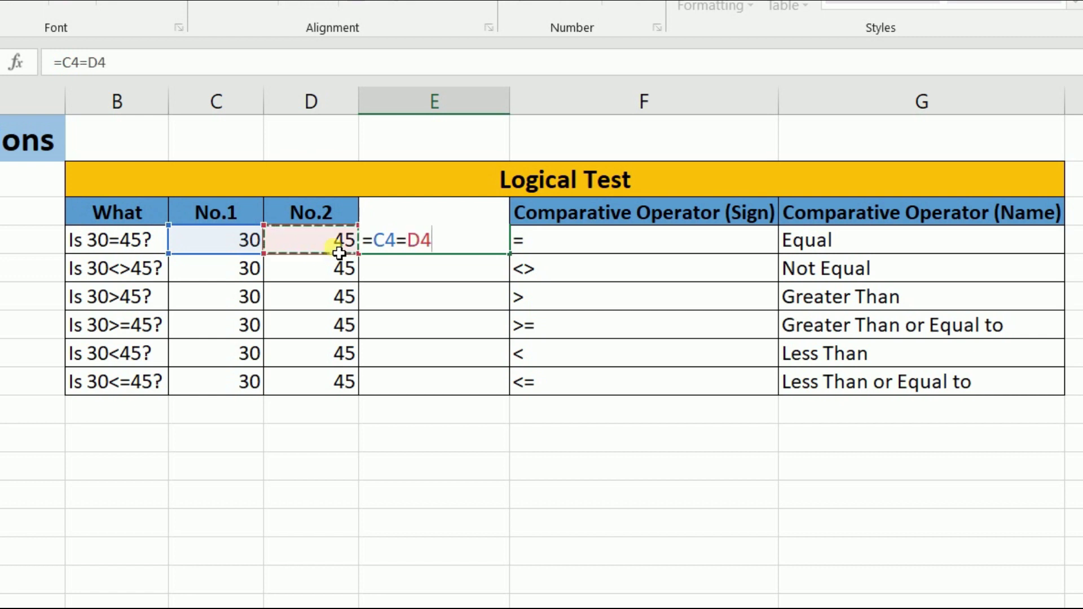
key("Return")
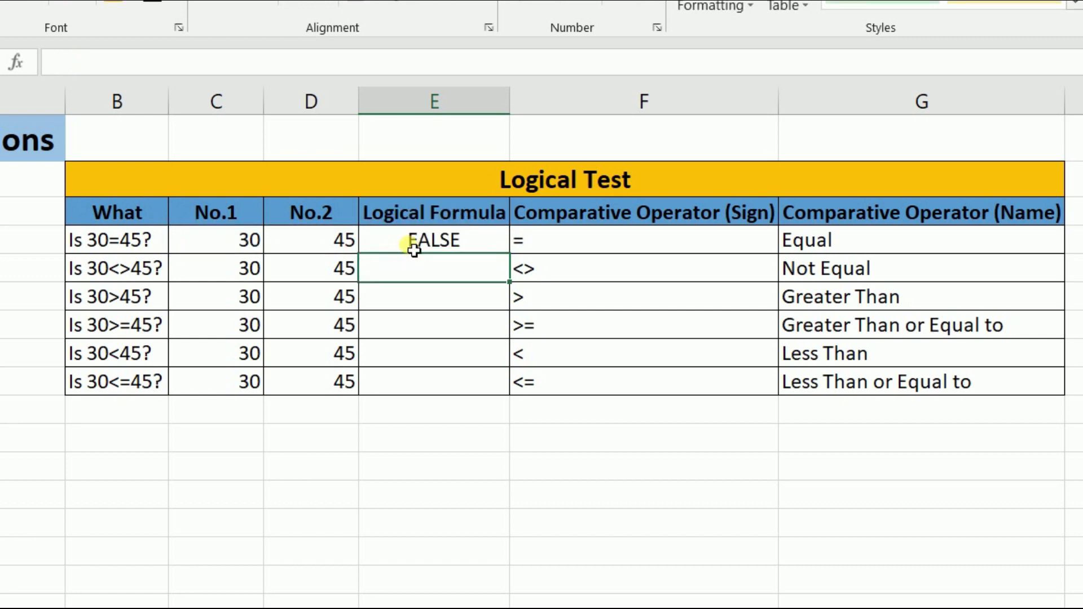
left_click(406, 248)
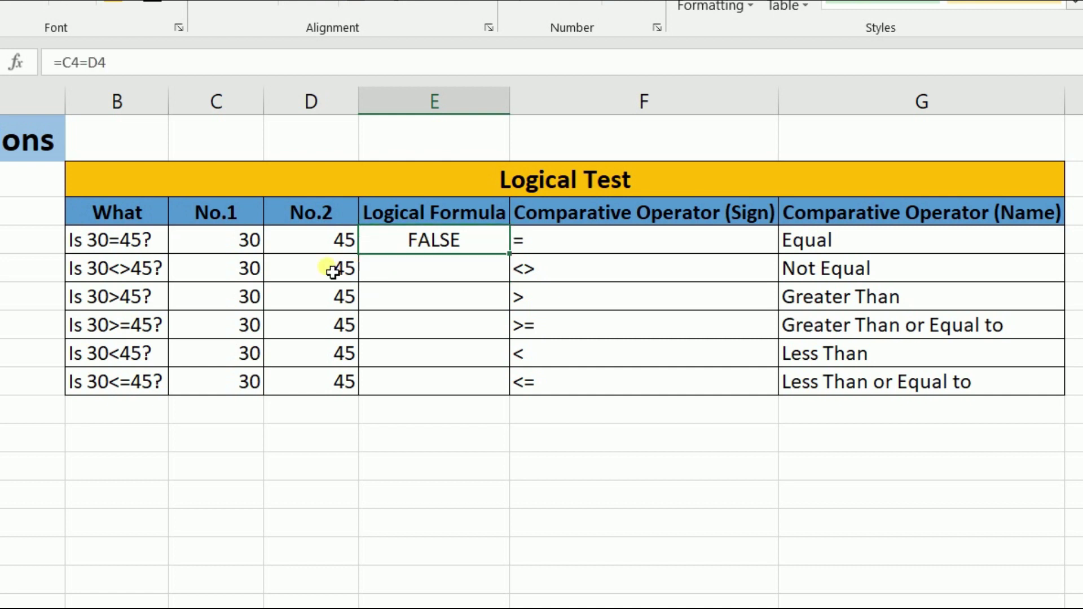
left_click(249, 242)
left_click(322, 241)
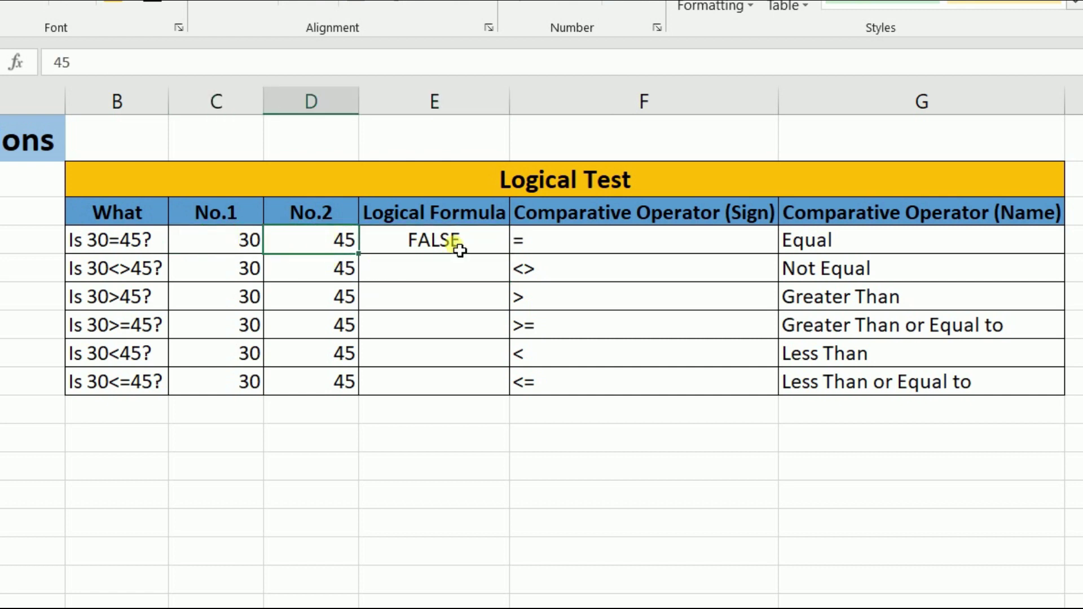
left_click(493, 249)
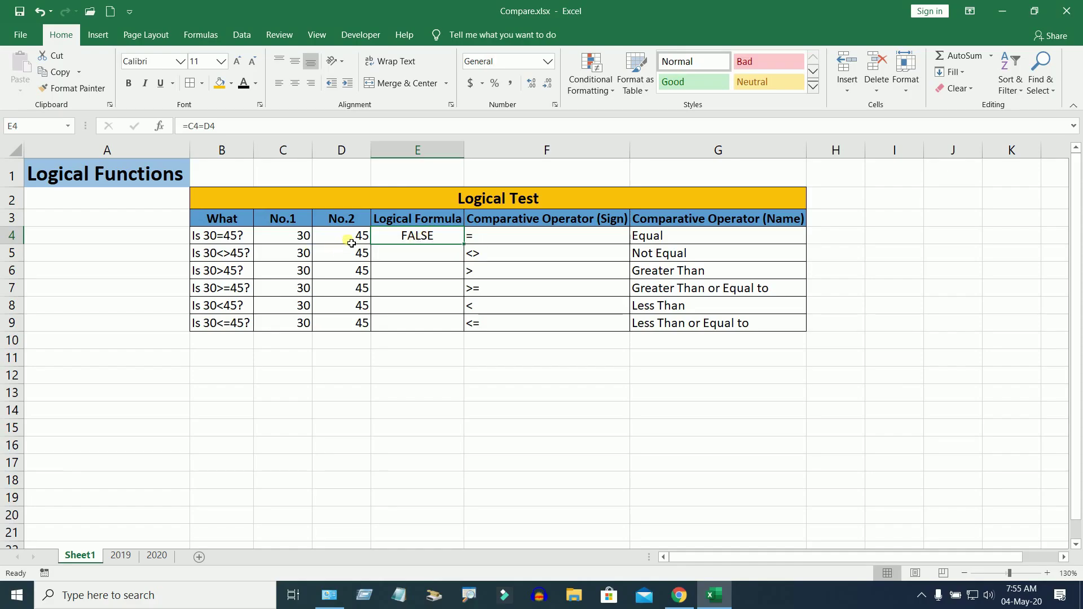
Change D4 from 45 to 30 so E4's equality test shows TRUE
left_click(351, 243)
type("30")
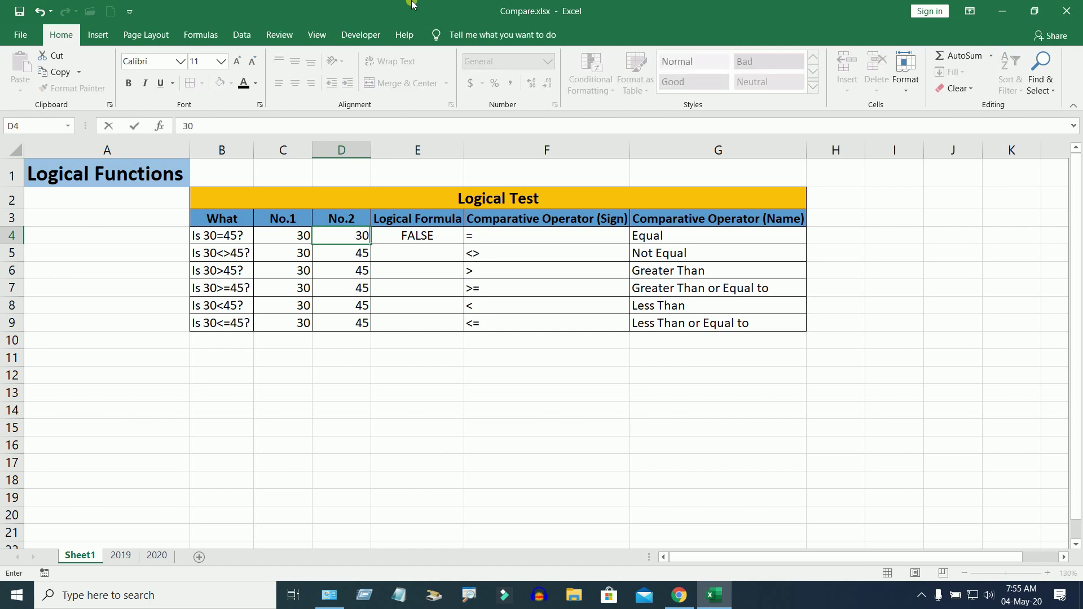
key("Return")
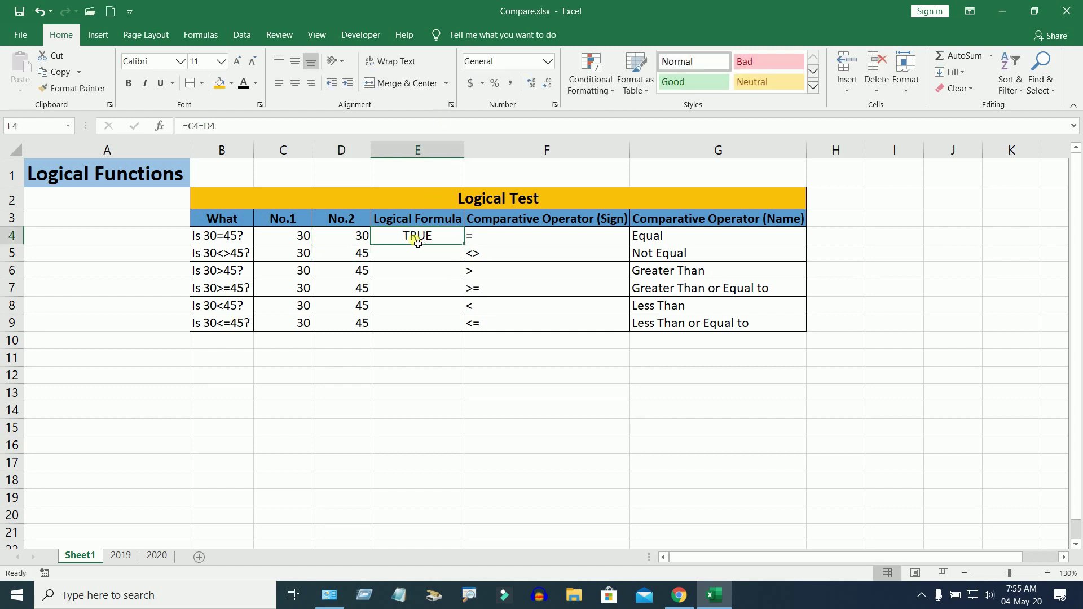
left_click(297, 240)
left_click(348, 242)
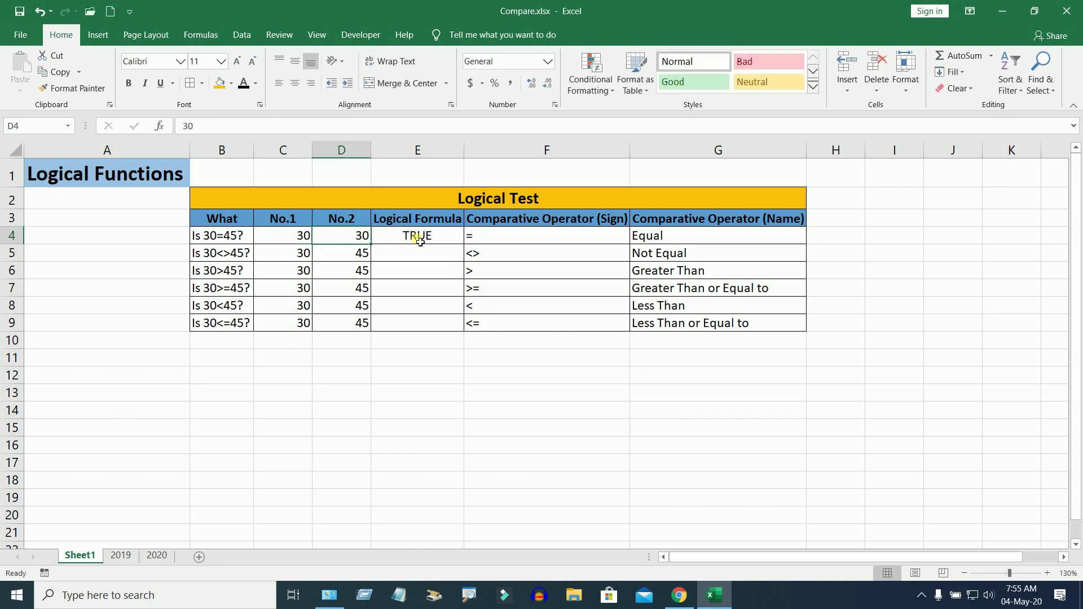
left_click(427, 242)
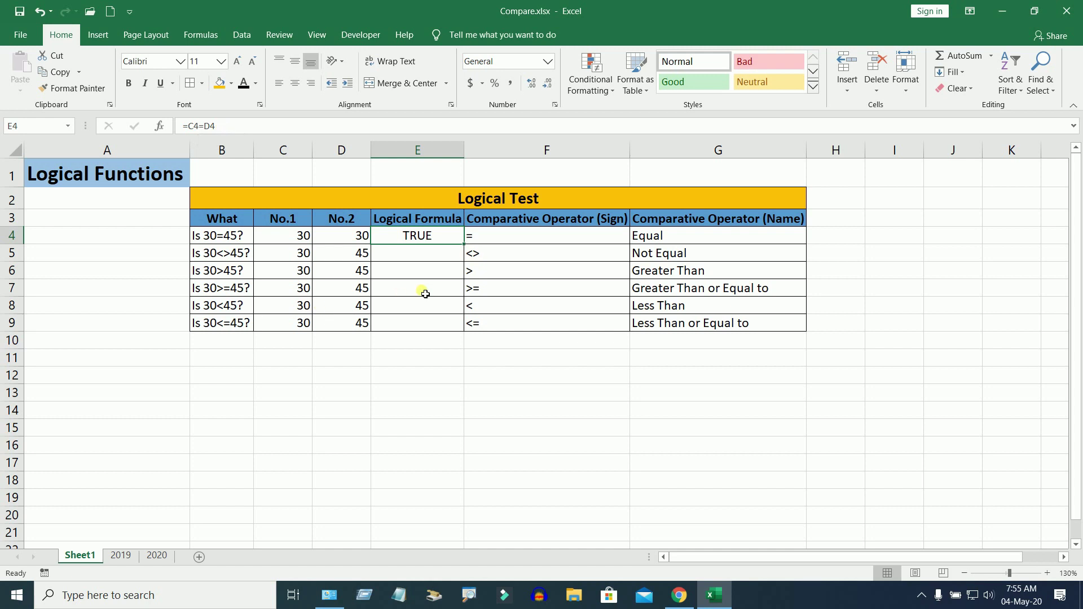
left_click(427, 257)
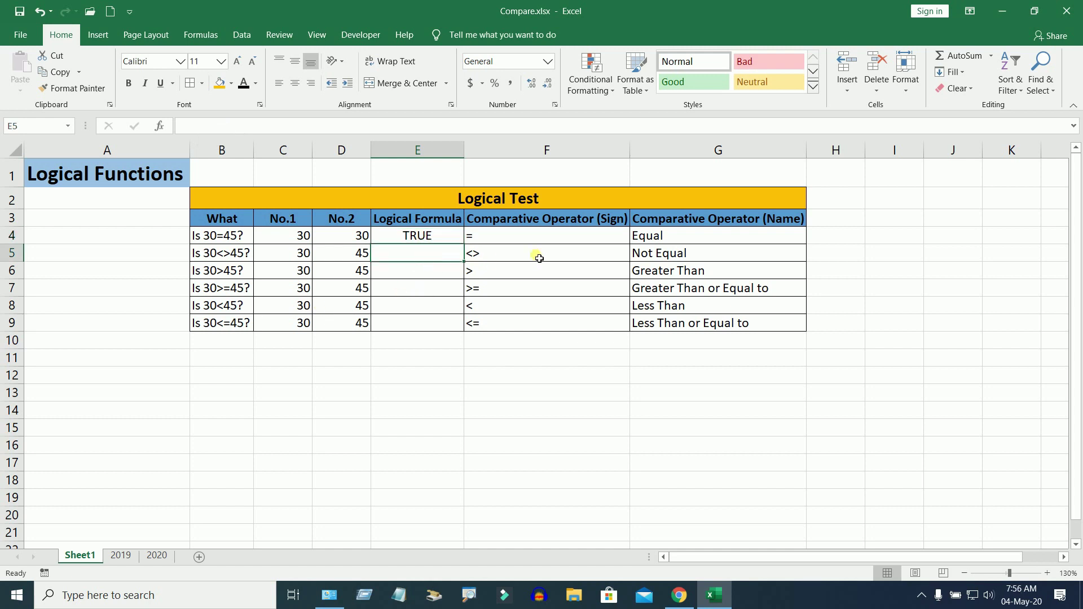
left_click(494, 255)
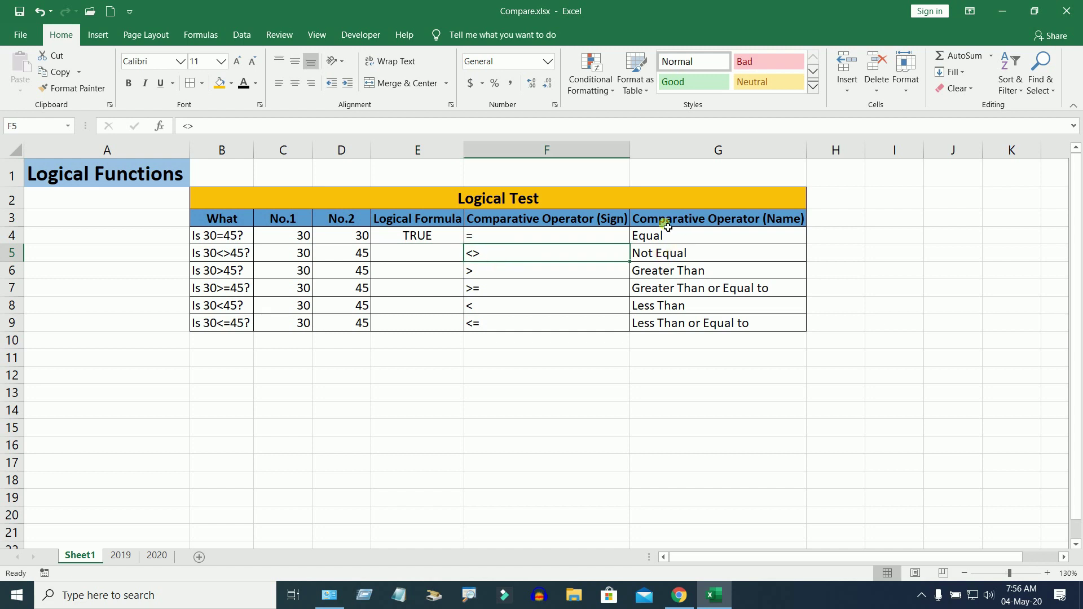
left_click(668, 257)
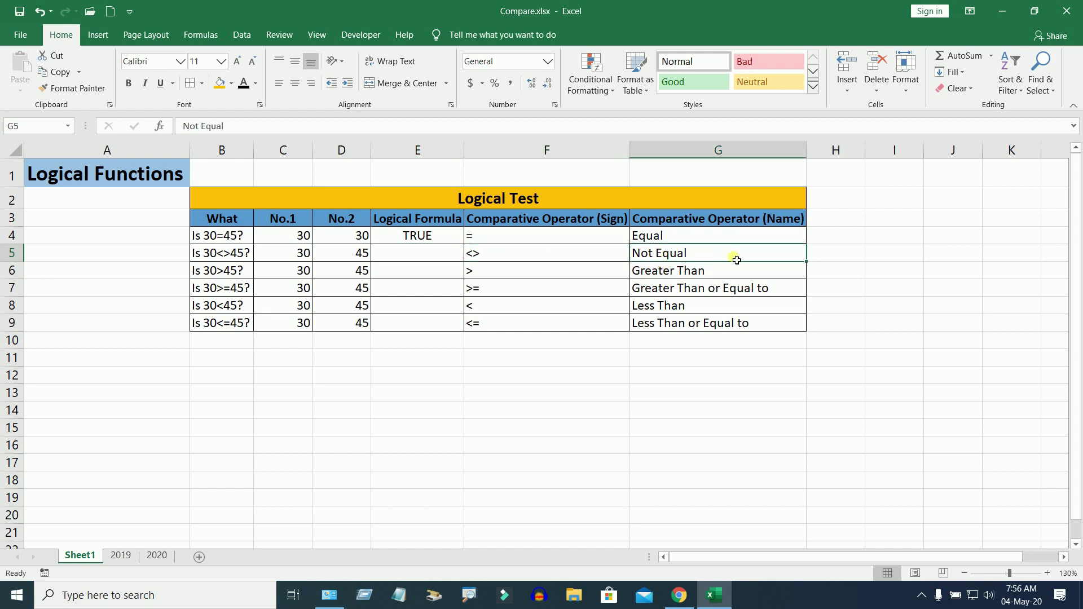
left_click(395, 254)
left_click(295, 257)
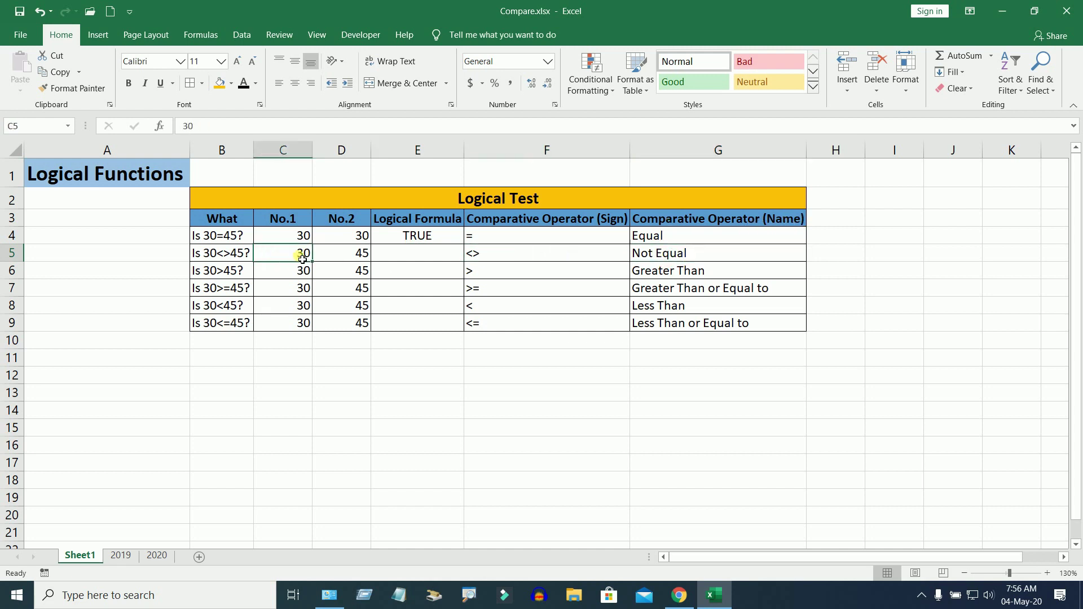
left_click(352, 260)
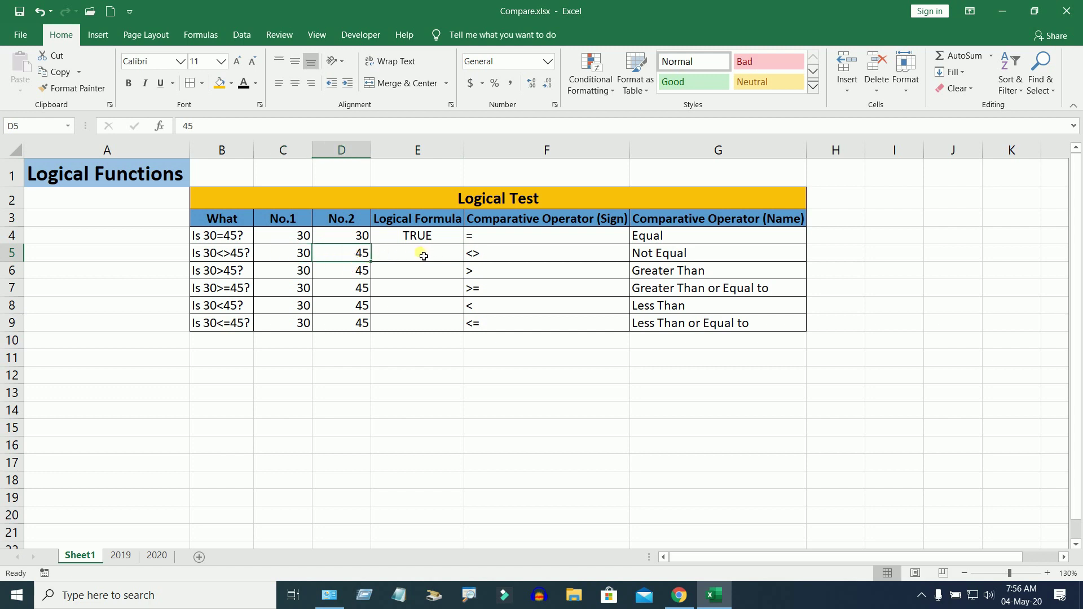
left_click(424, 256)
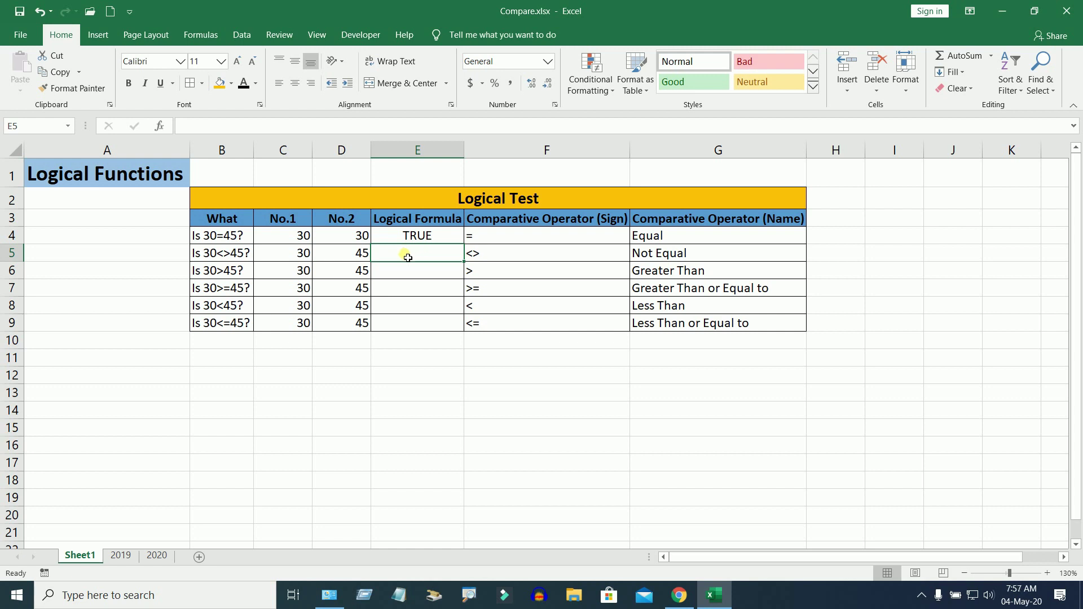
Enter =C5<>D5 in E5, returning TRUE because 30 differs from 45
type("=")
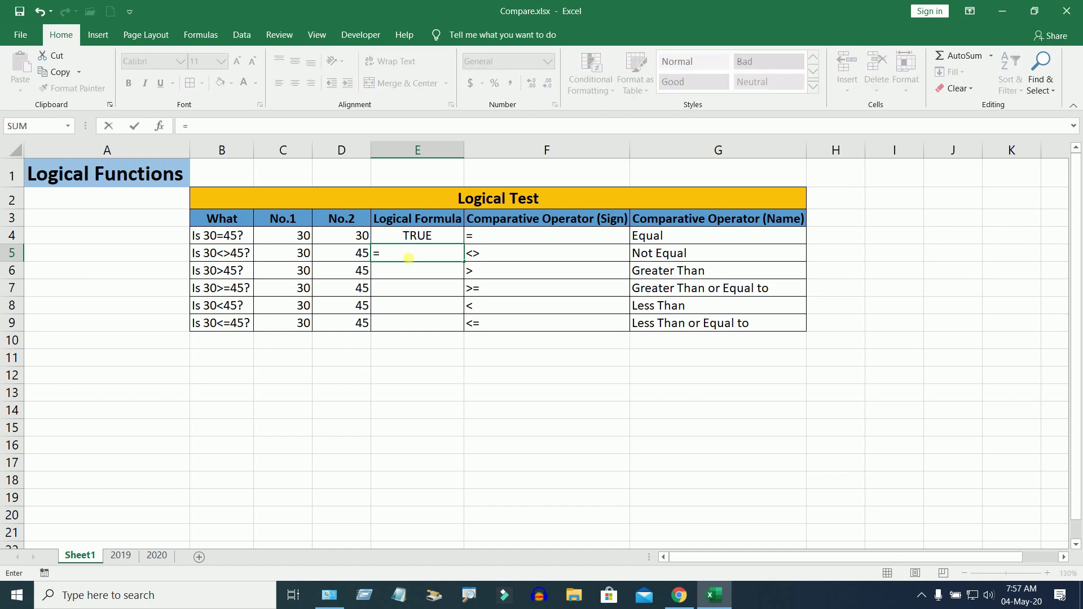
left_click(299, 255)
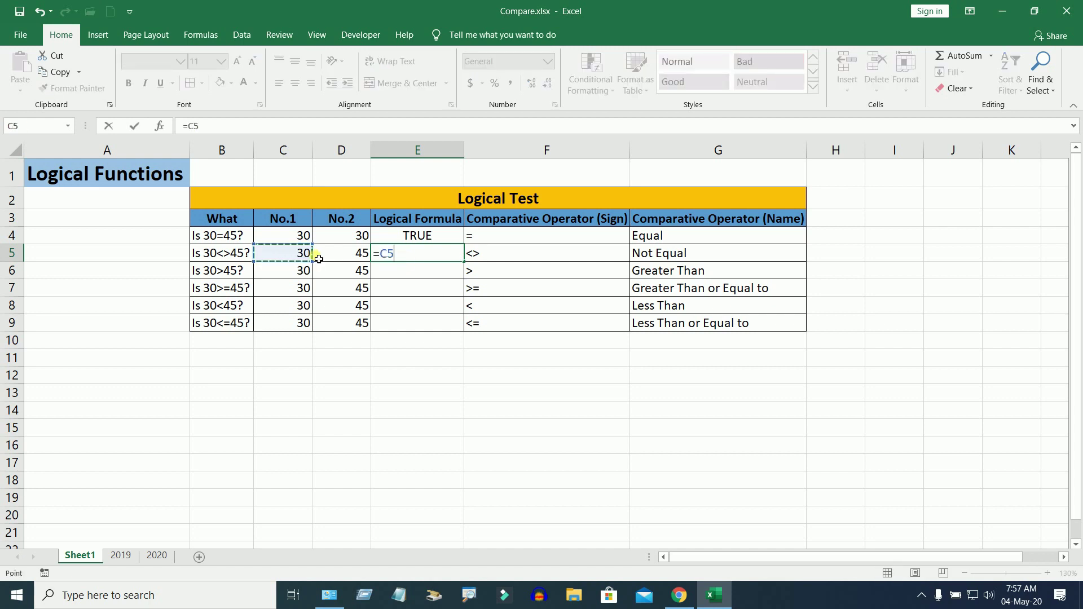
type("<>")
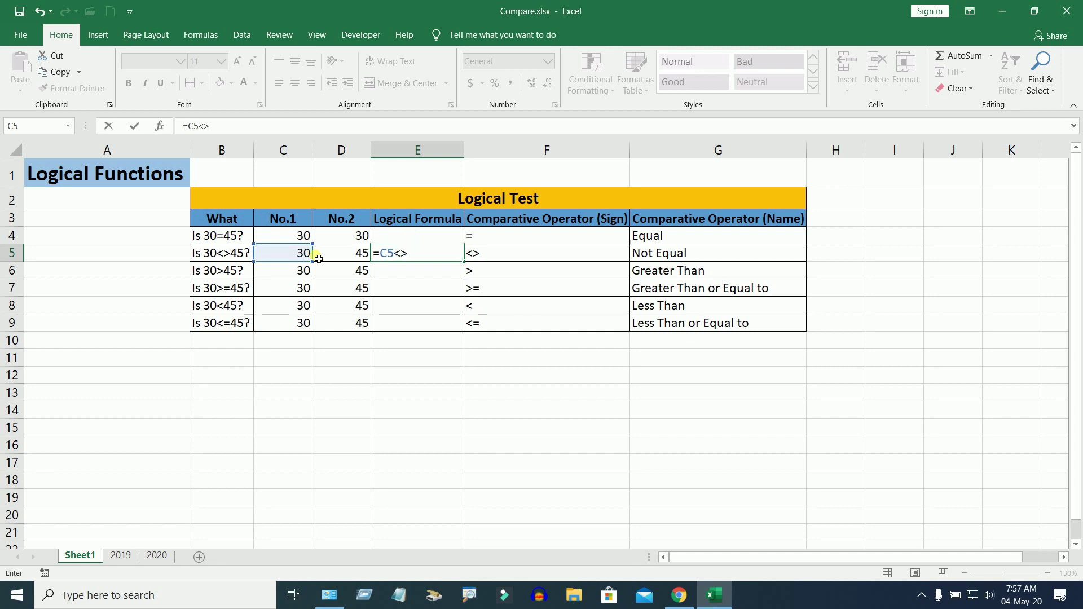
left_click(343, 261)
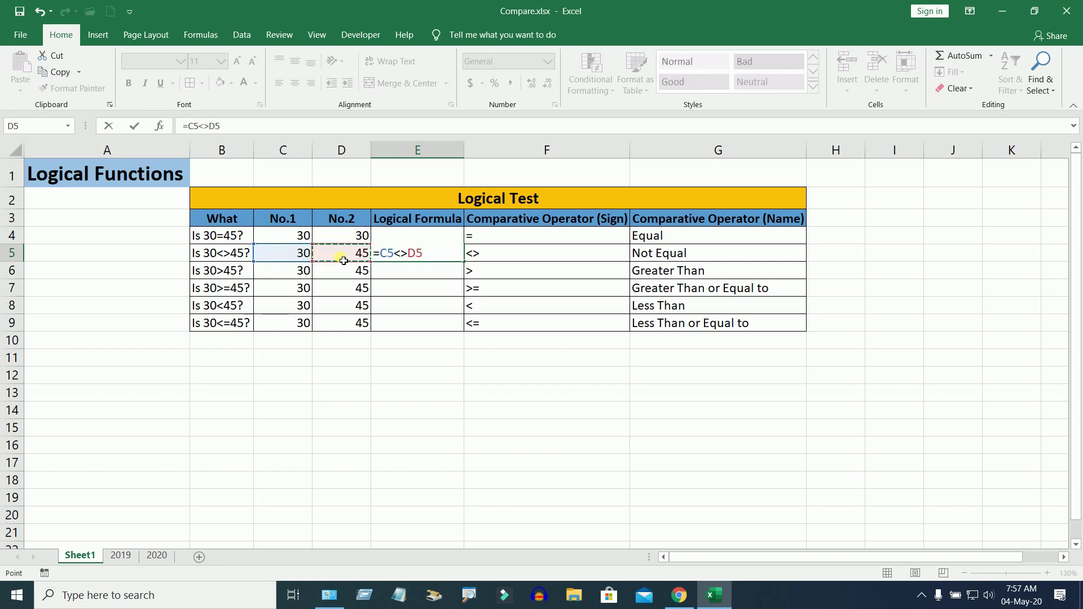
key("Return")
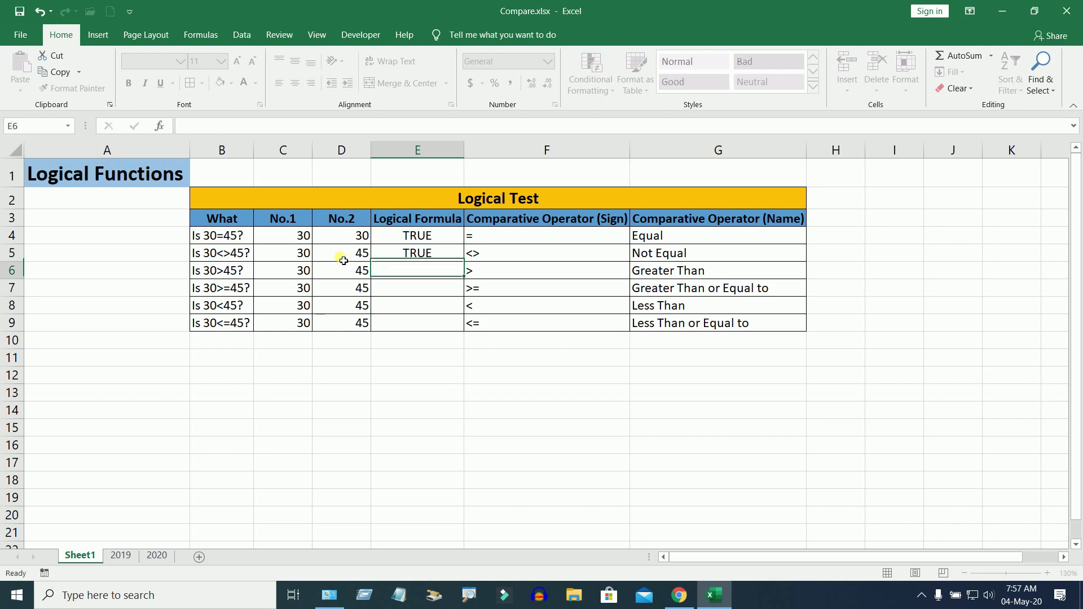
Review the E5 formula against the row's values 30 and 45
left_click(288, 258)
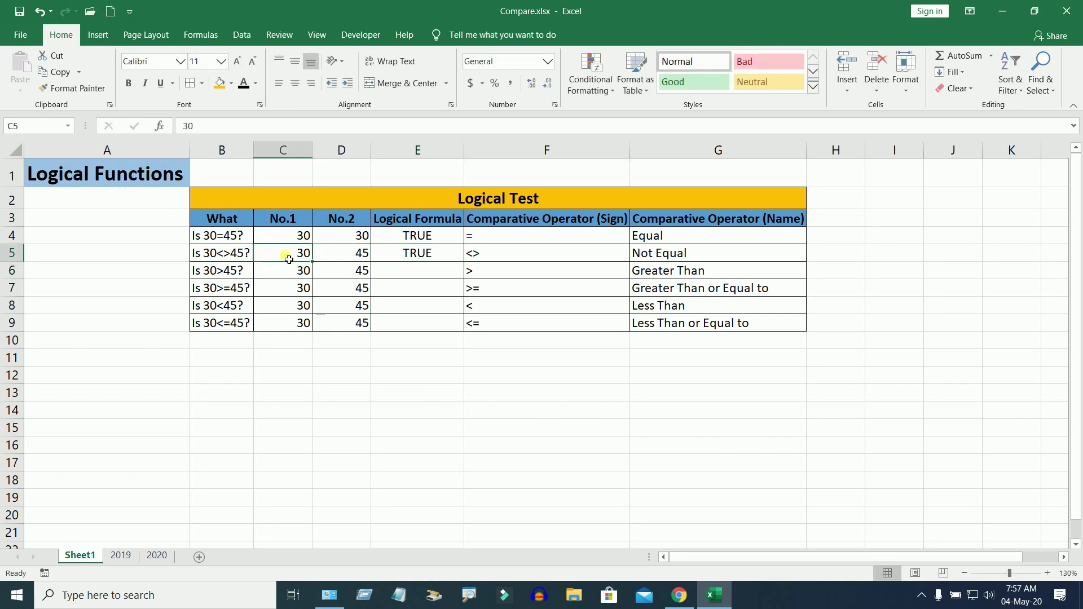
left_click(416, 261)
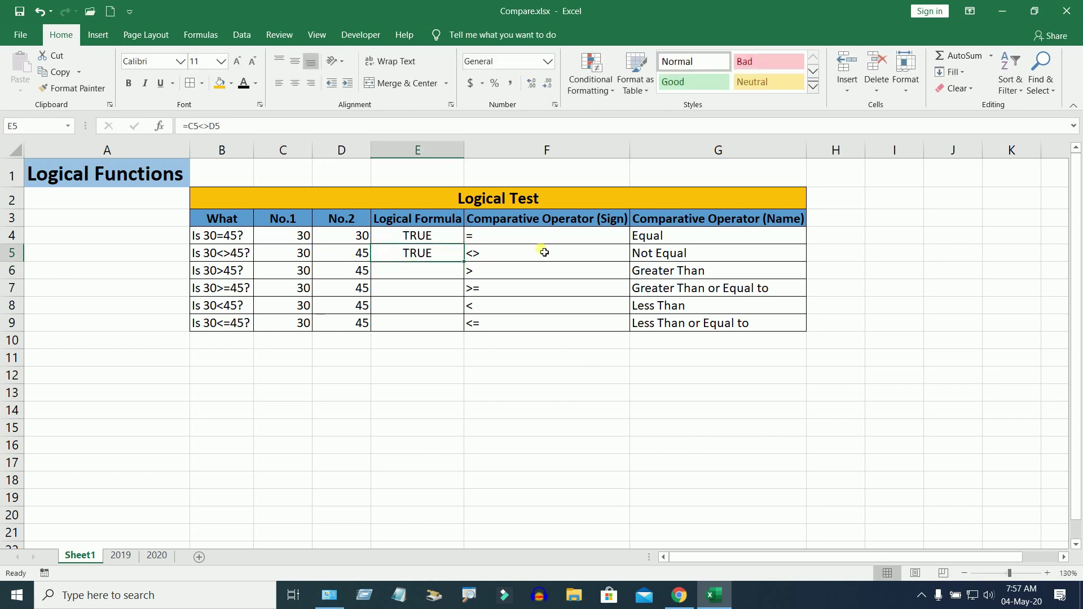
left_click(316, 255)
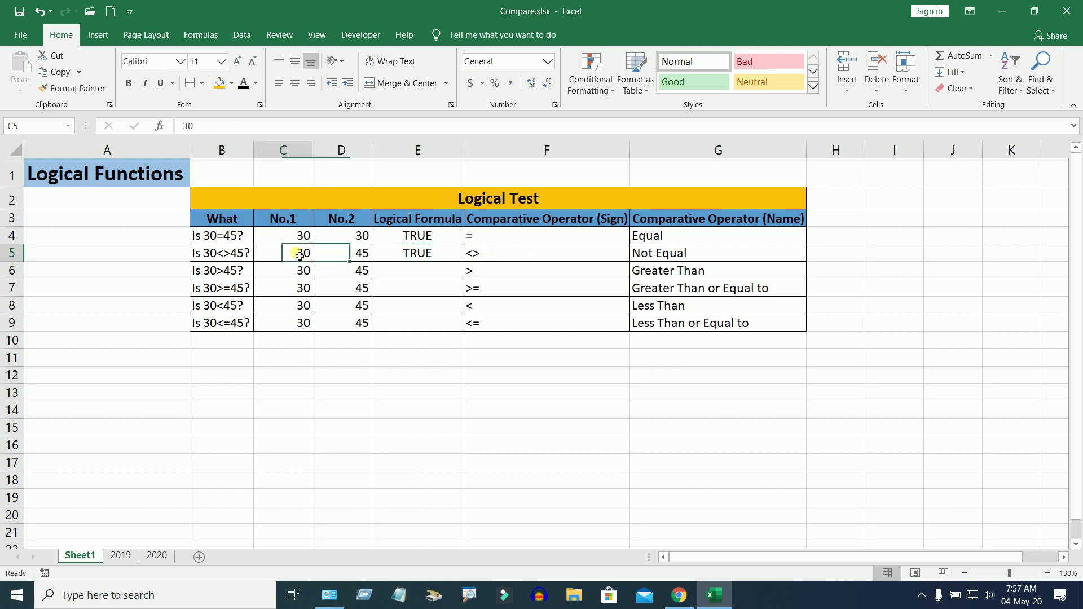
left_click(352, 254)
left_click(416, 261)
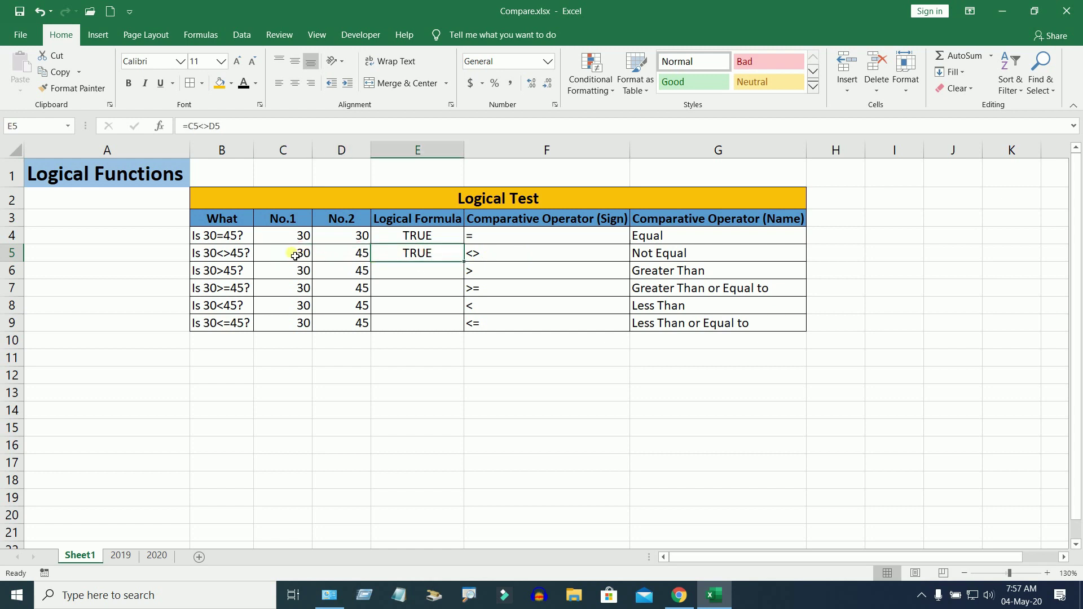
left_click(296, 255)
left_click(354, 255)
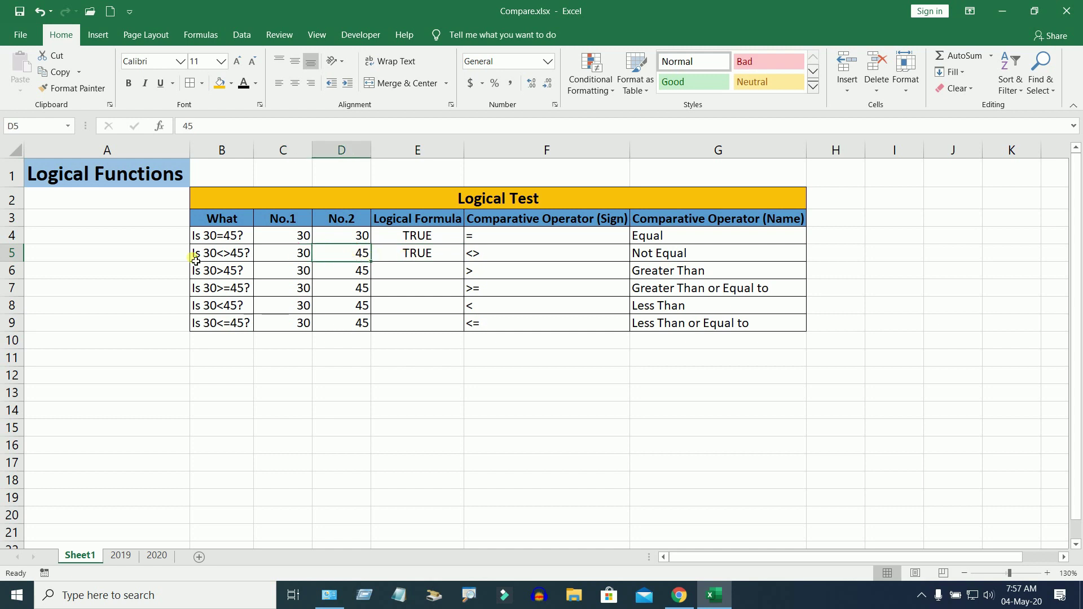
Change D5 to 30 so E5's not-equal test shows FALSE
type("30")
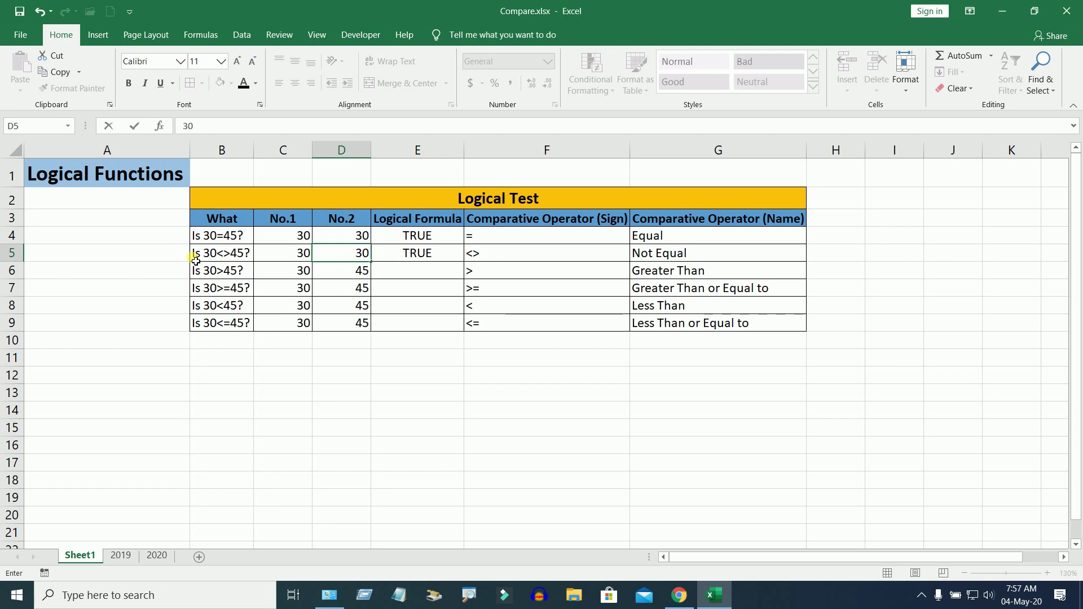
key("Return")
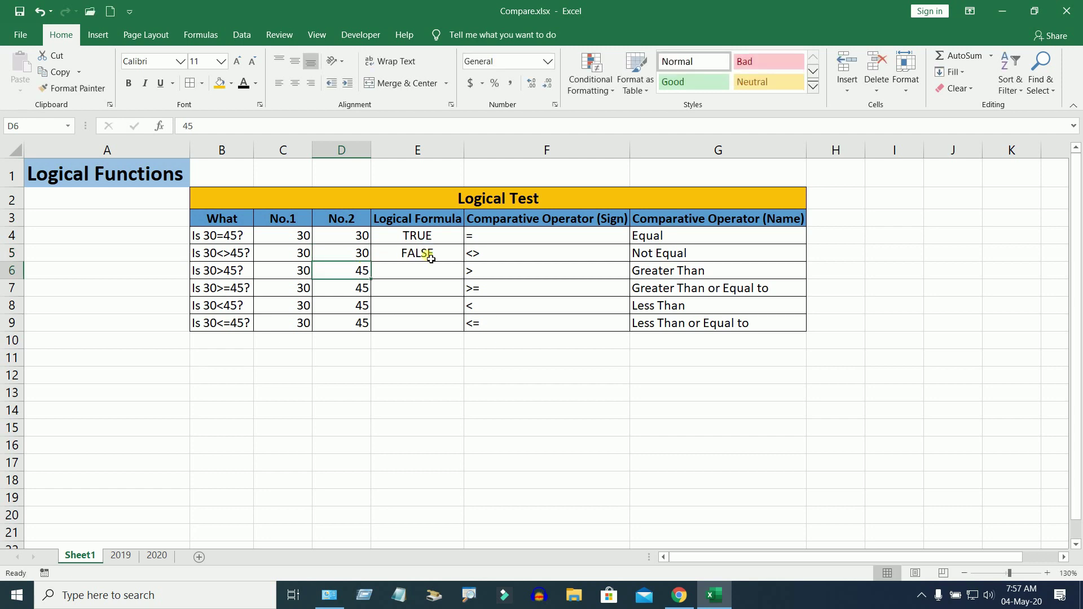
left_click(428, 255)
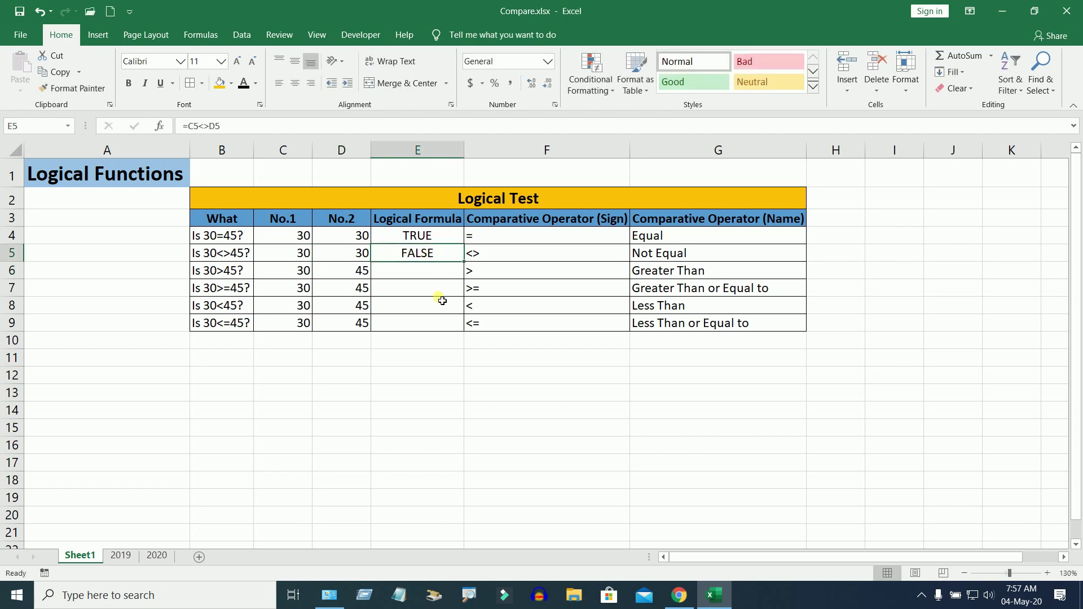
left_click(431, 276)
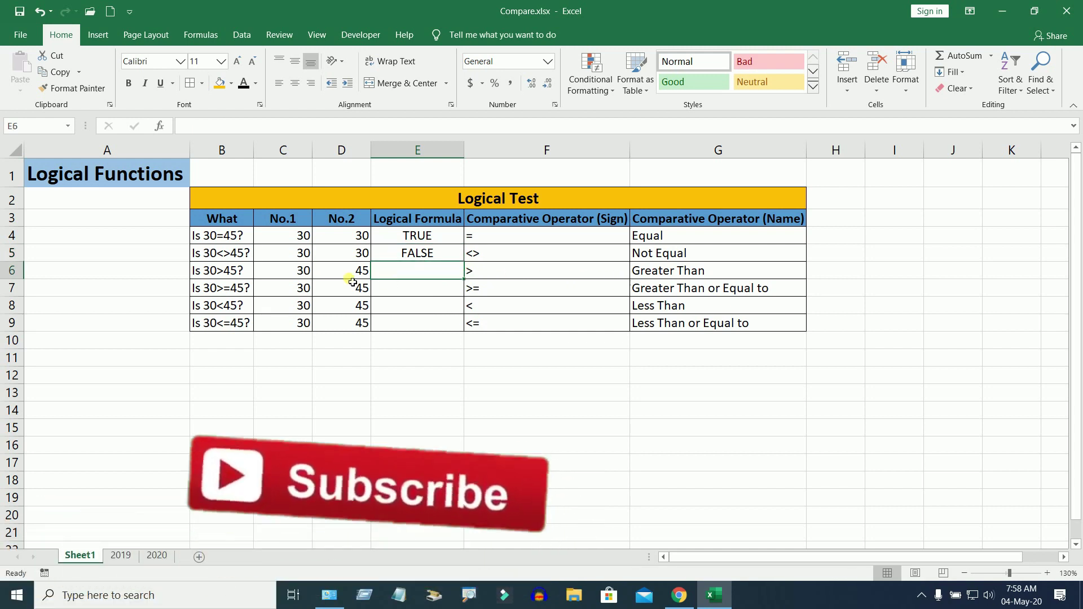
type("=")
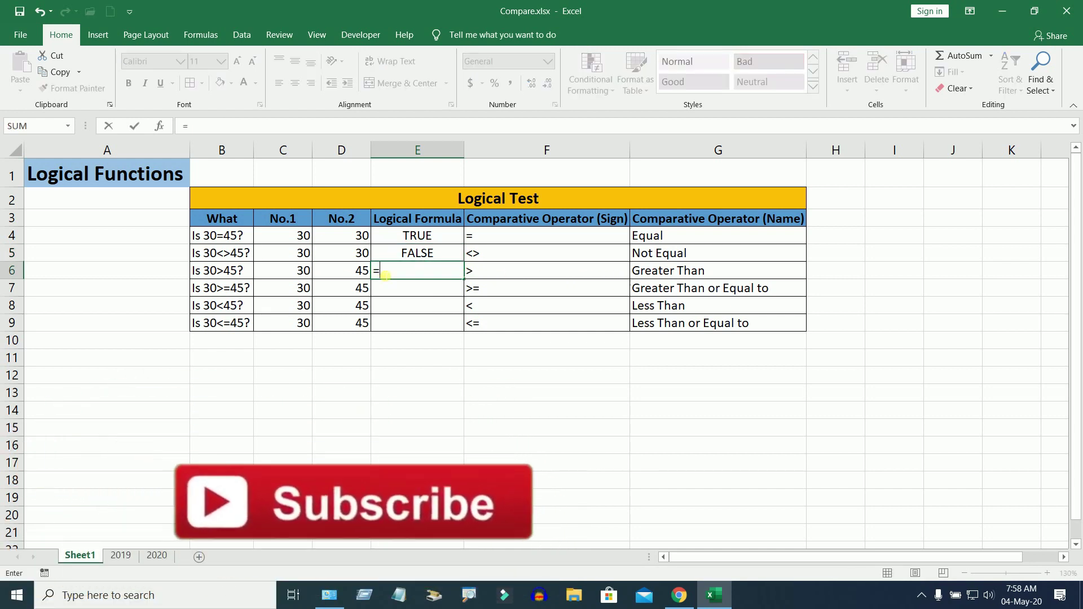
Complete =C6>D6 in E6, returning FALSE, and display its referenced cells
left_click(295, 276)
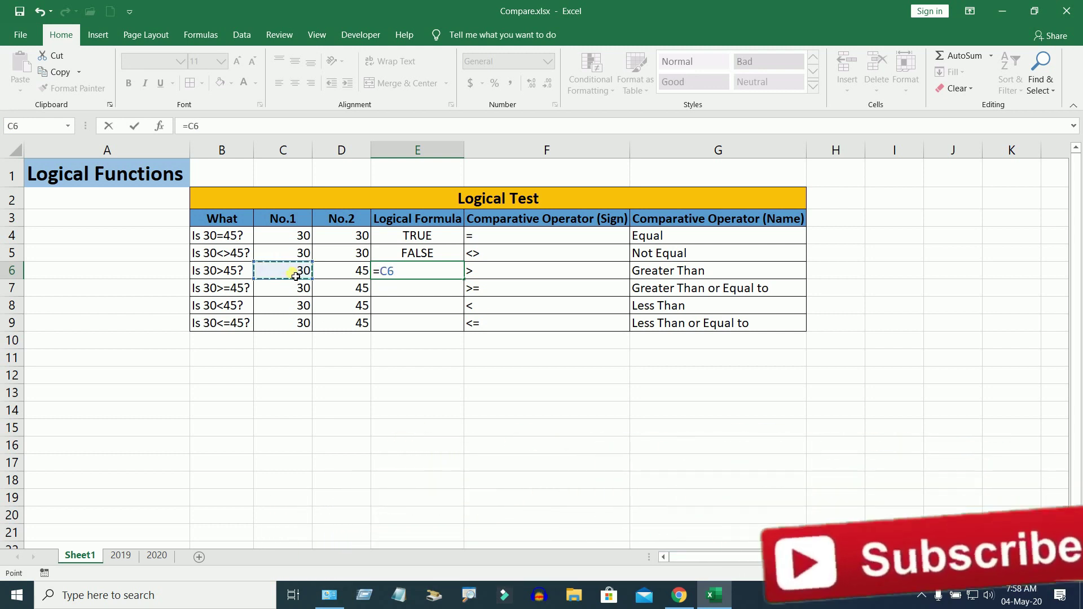
type(">")
left_click(344, 275)
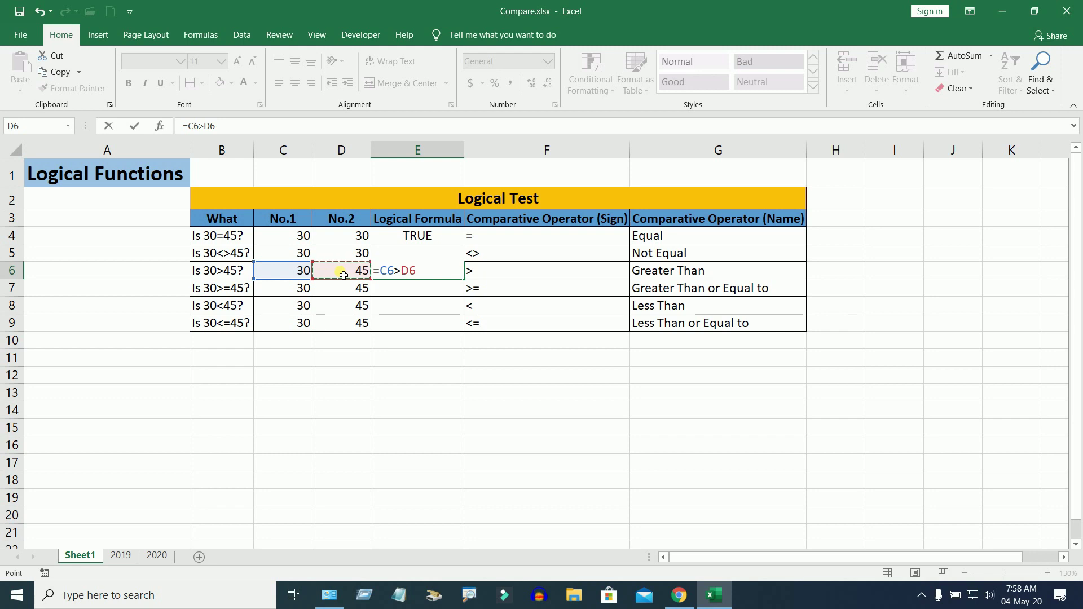
key("Return")
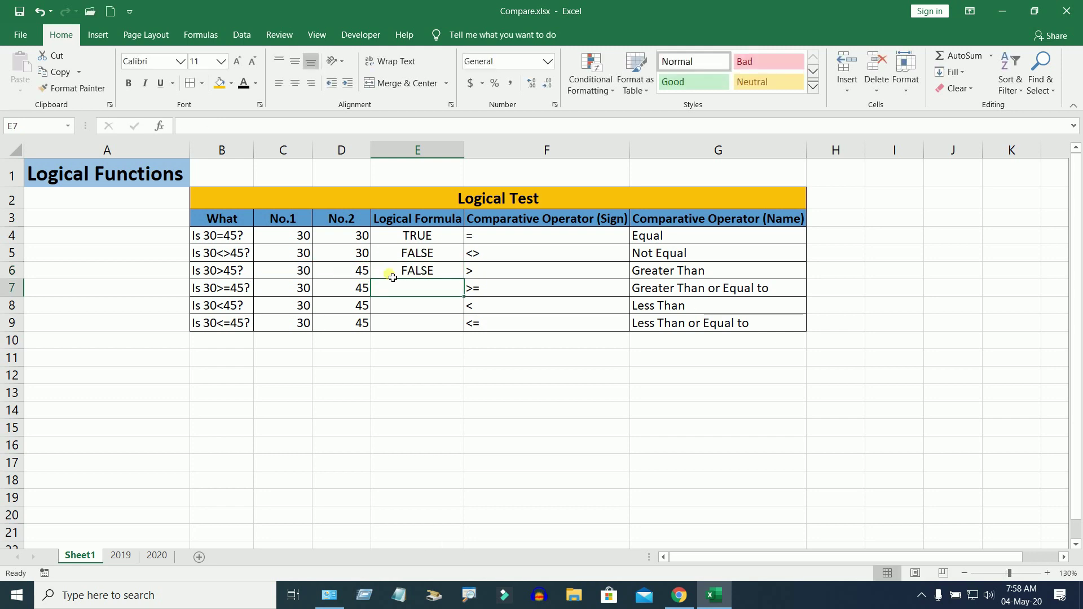
left_click(421, 275)
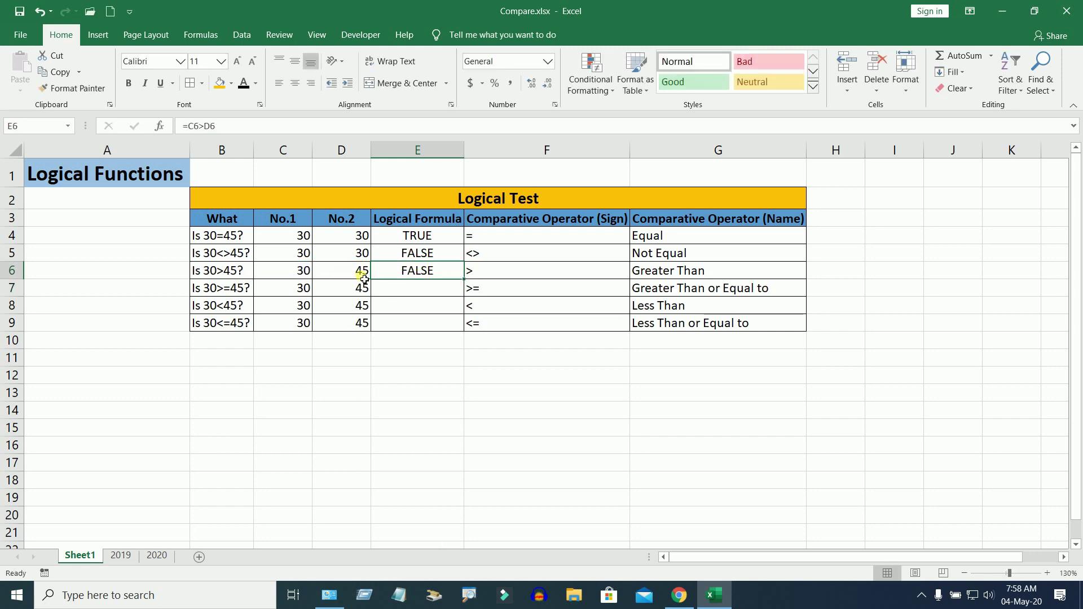
left_click(293, 272)
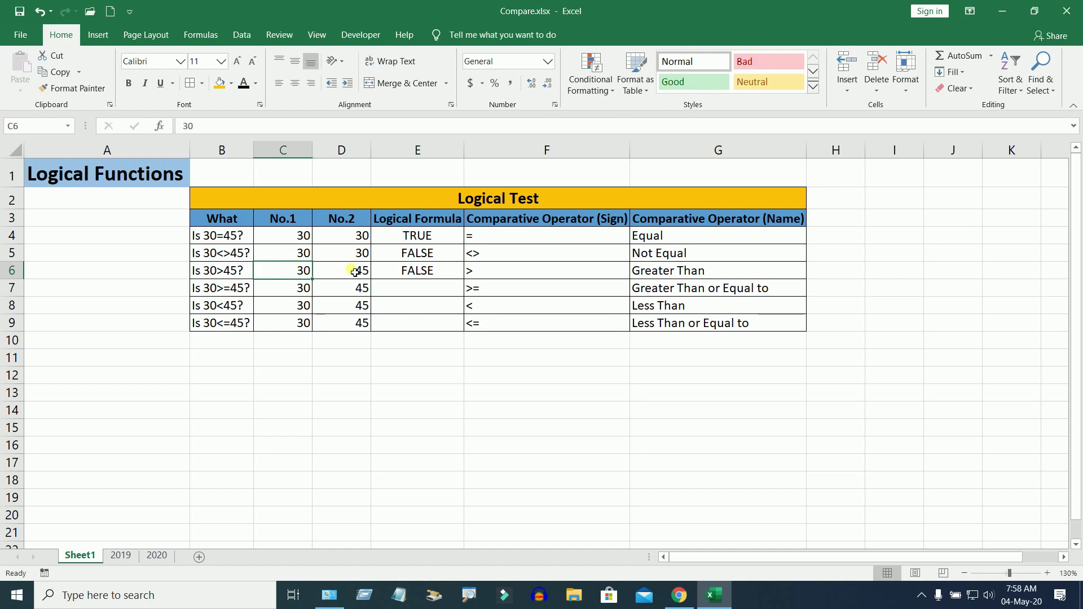
left_click(385, 273)
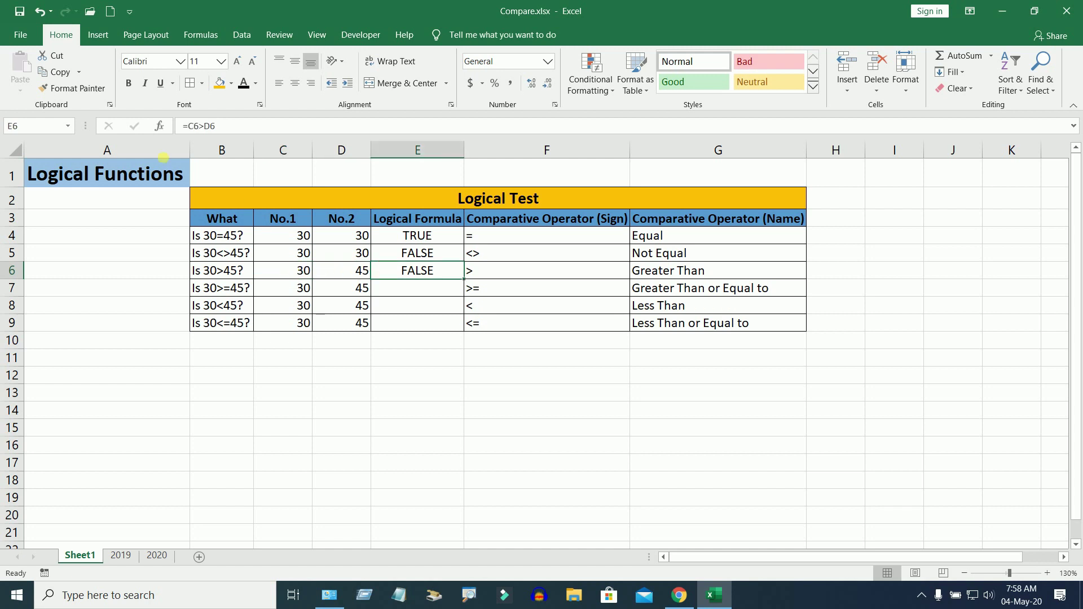
double_click(196, 129)
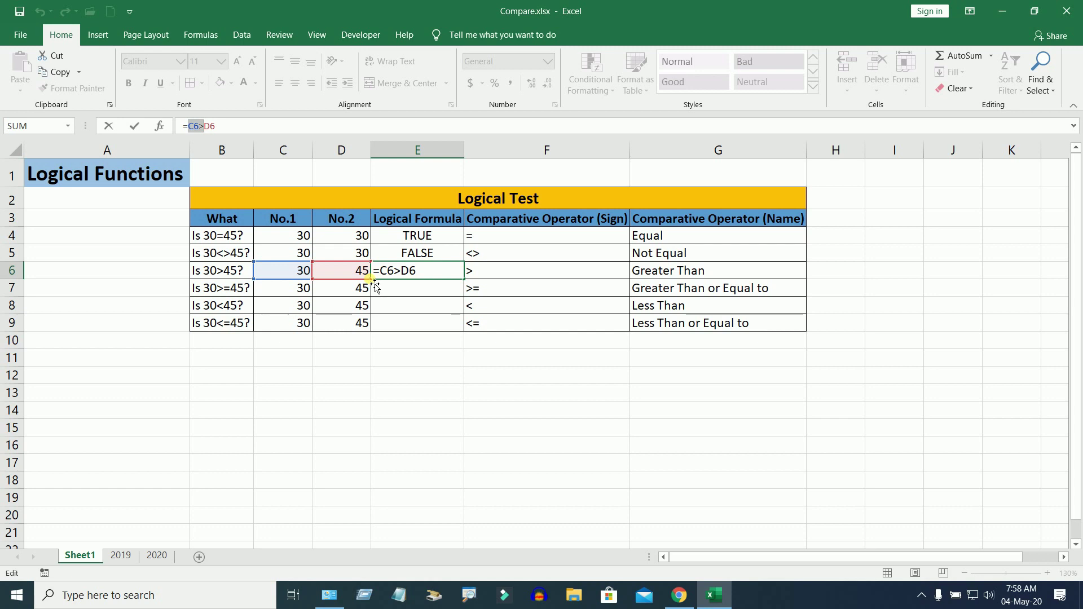
key("Return")
left_click(302, 272)
left_click(335, 278)
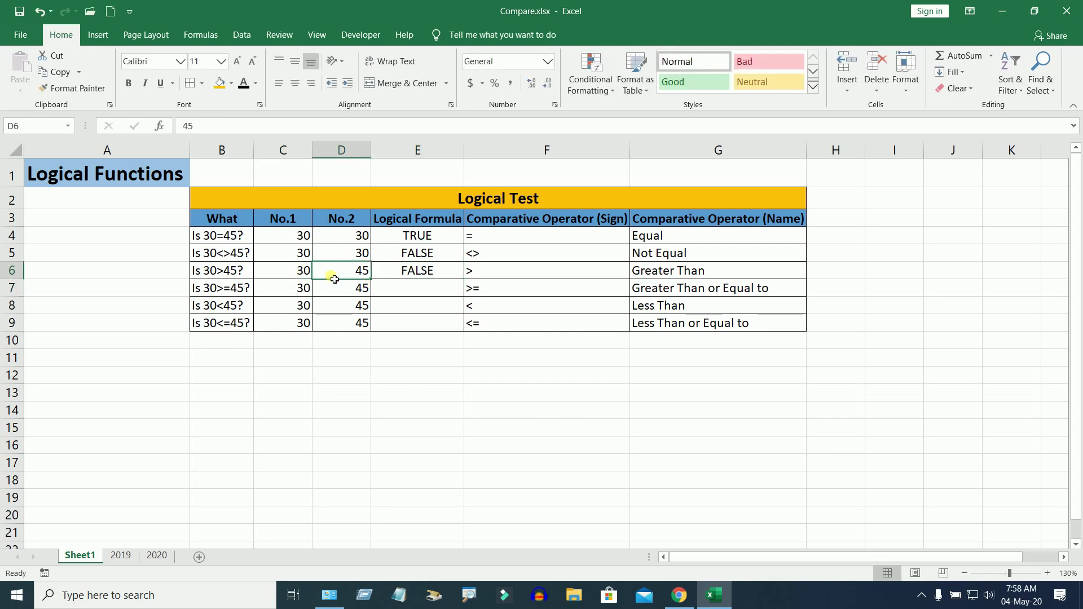
left_click(405, 277)
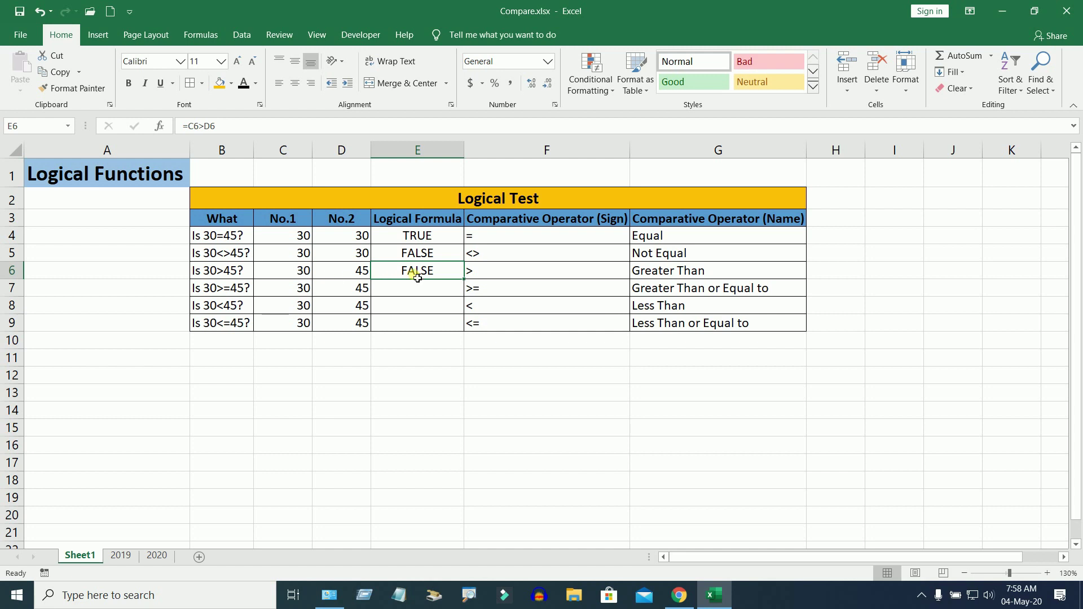
left_click(293, 274)
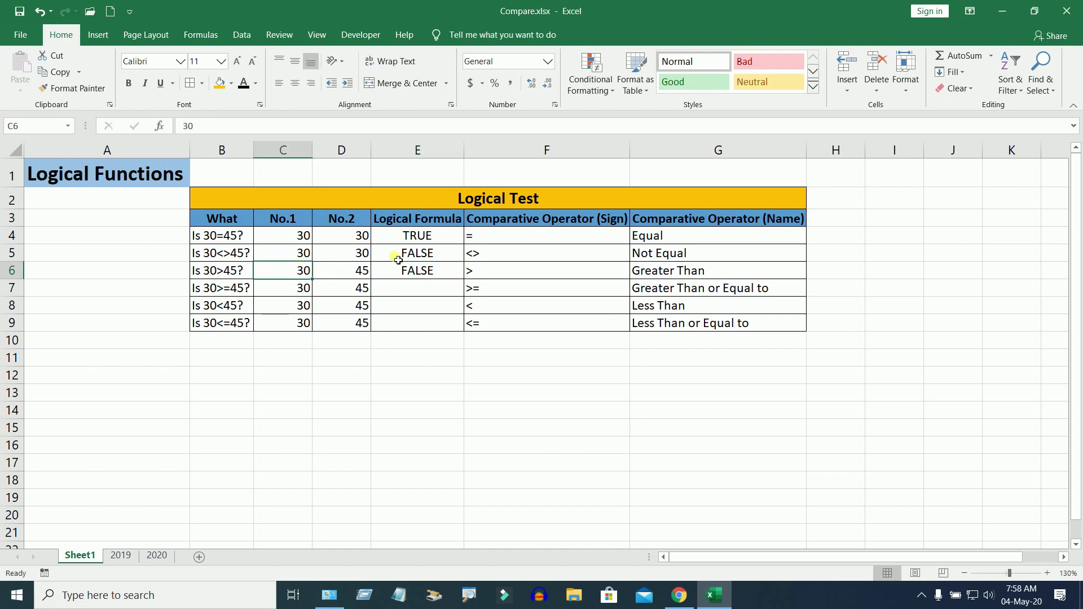
type("50")
left_click(435, 377)
left_click(422, 271)
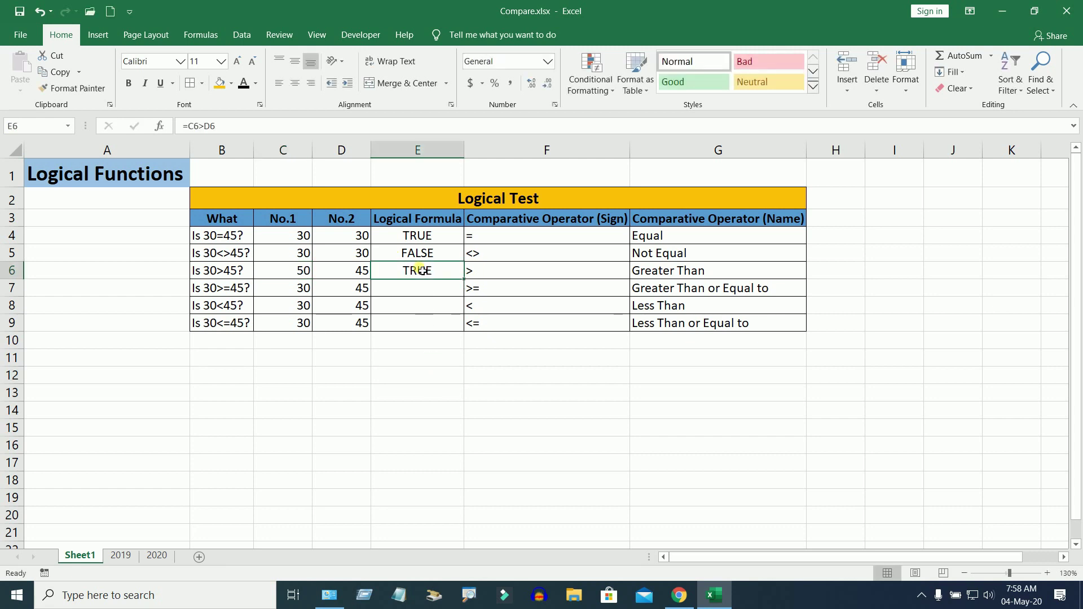
left_click(302, 273)
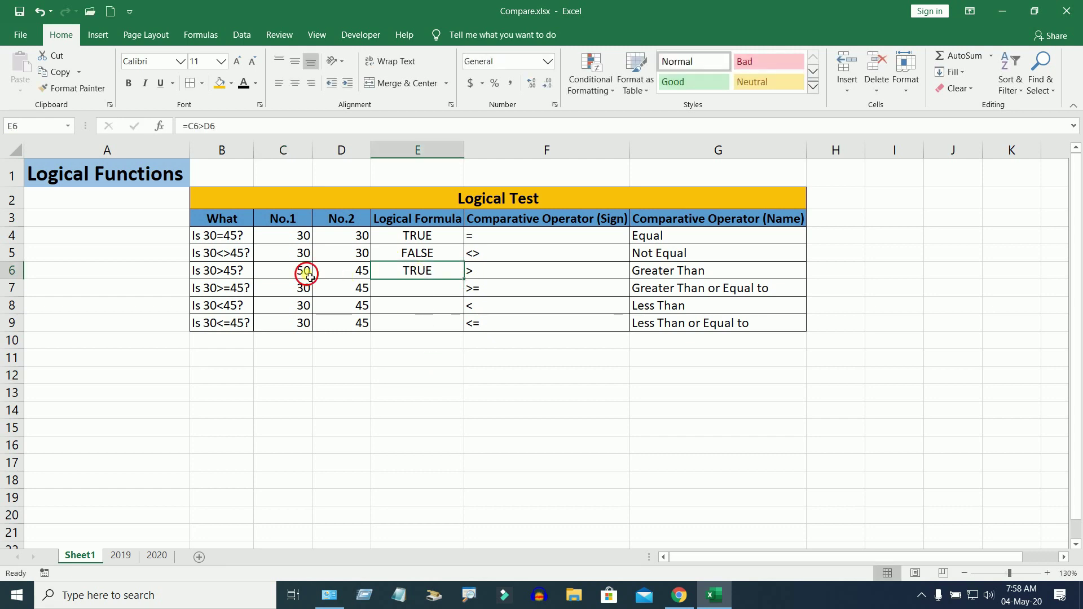
left_click(366, 276)
left_click(291, 273)
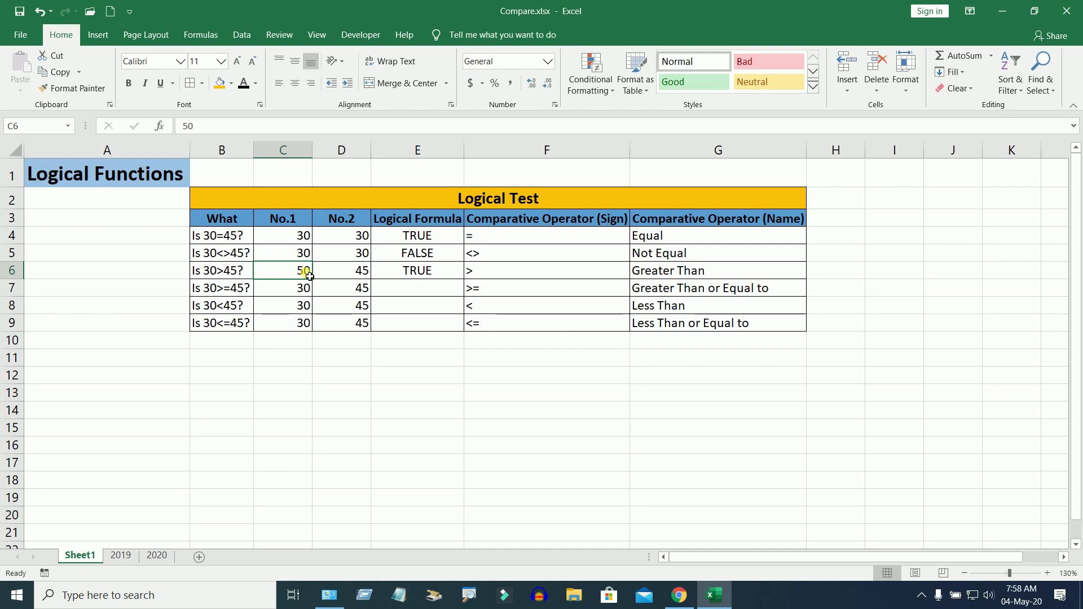
left_click(428, 276)
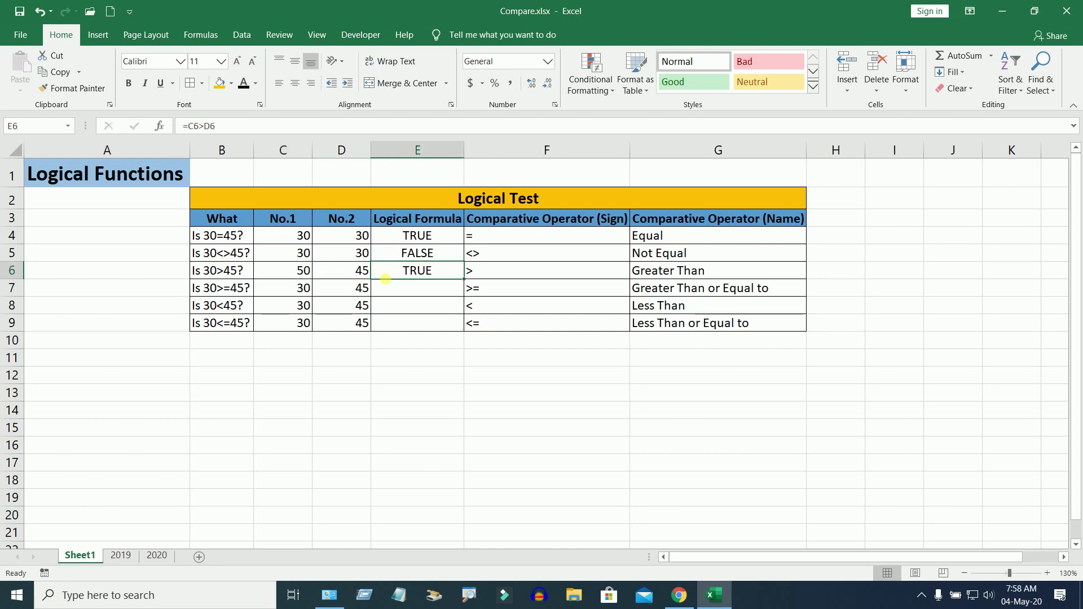
left_click(299, 271)
type("30")
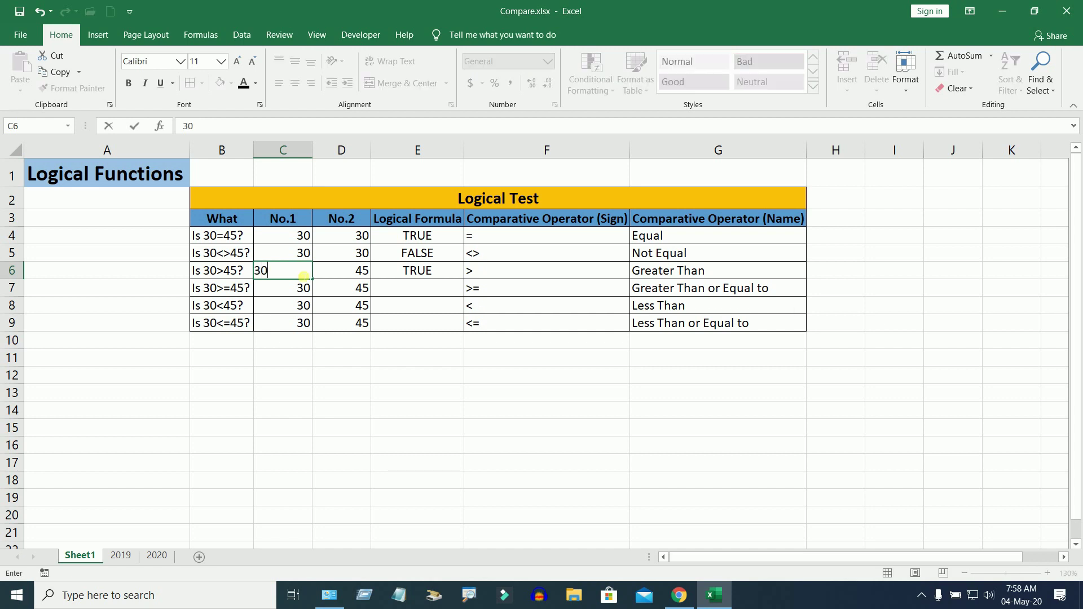
key("Return")
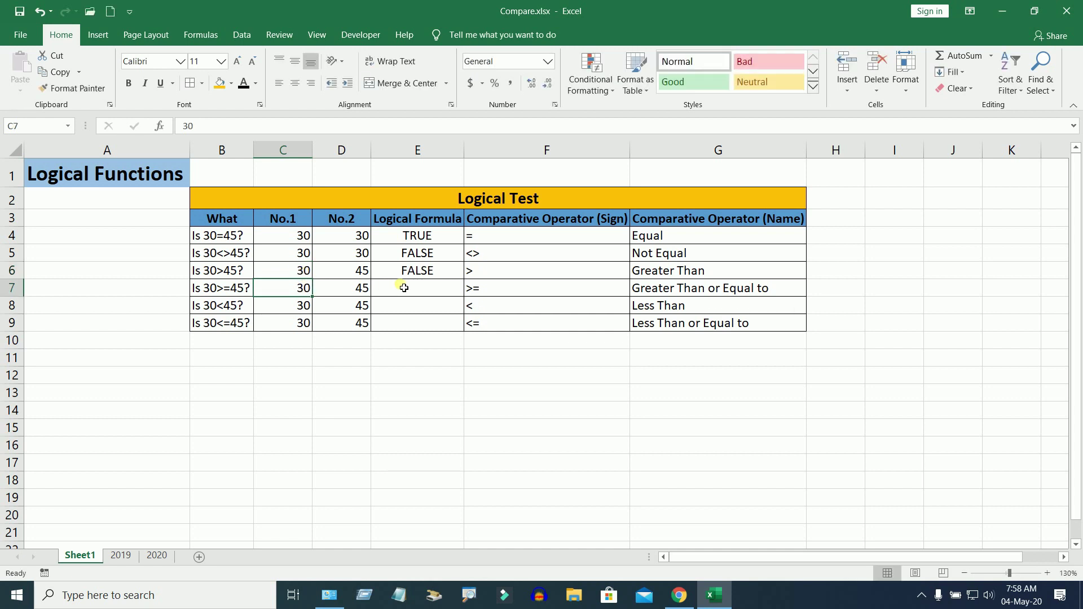
left_click(404, 287)
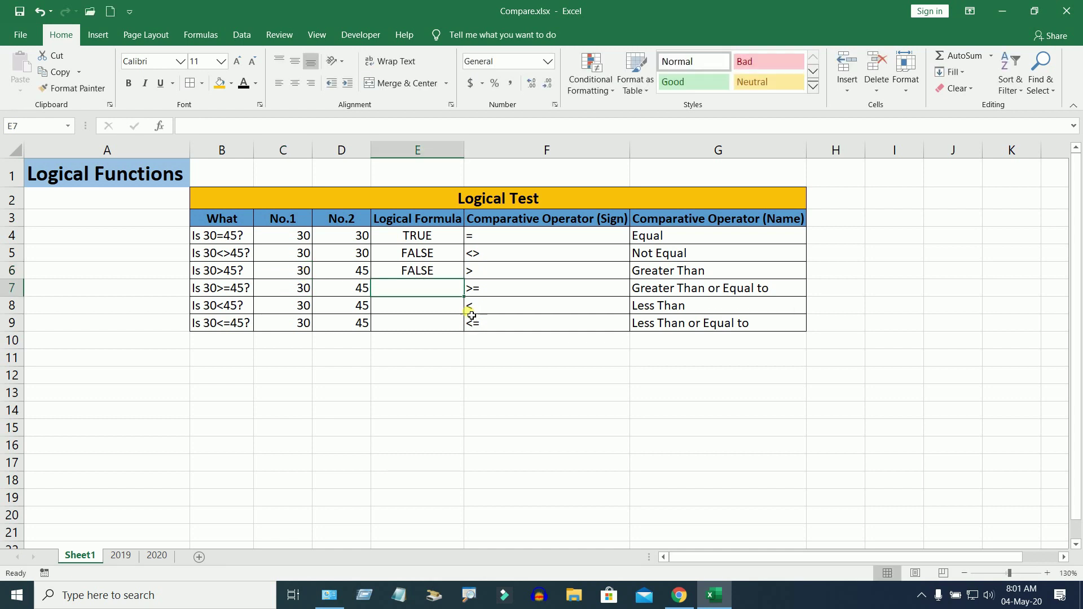
Check the row 7 operator name and its No.1 value
left_click(680, 293)
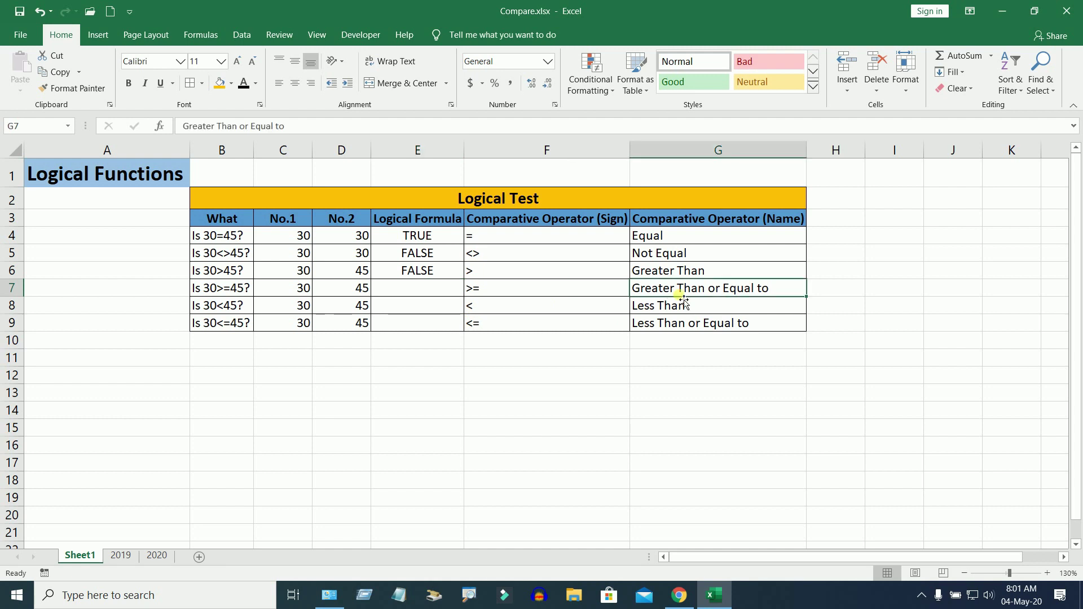
left_click(407, 290)
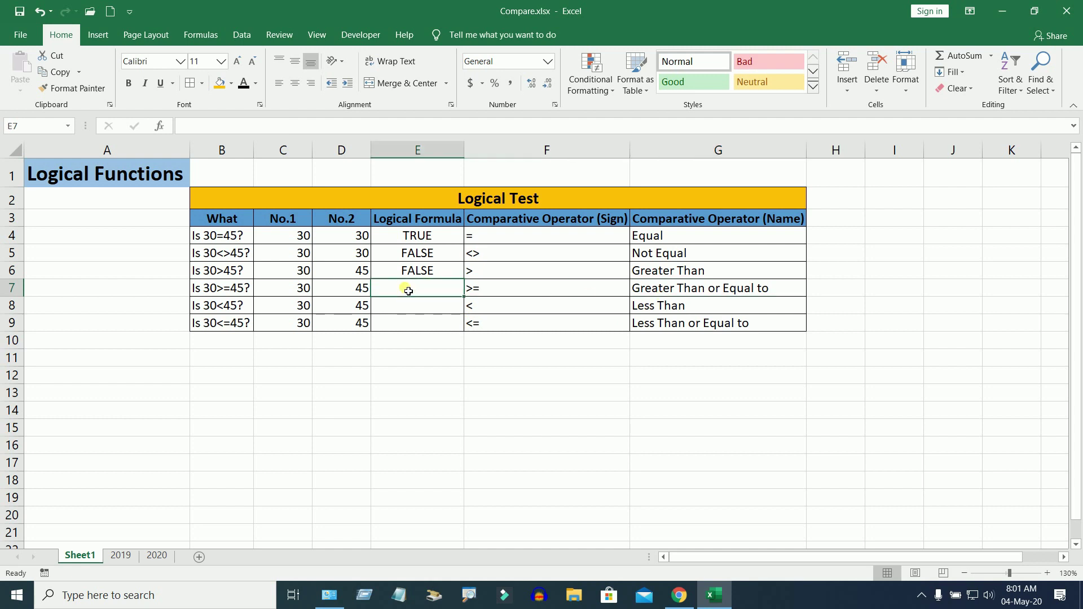
left_click(295, 289)
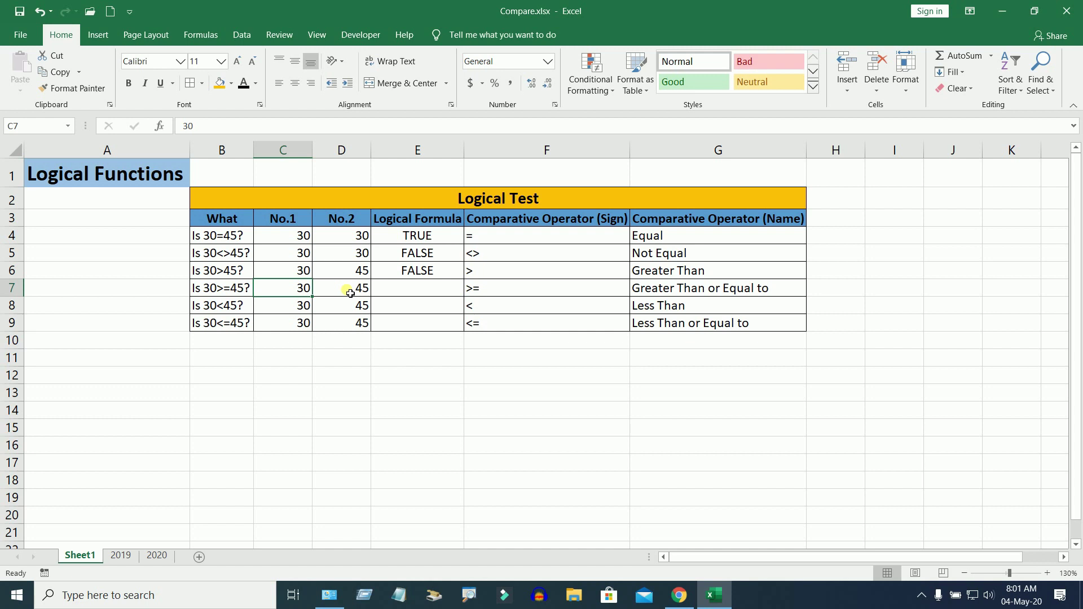
left_click(395, 294)
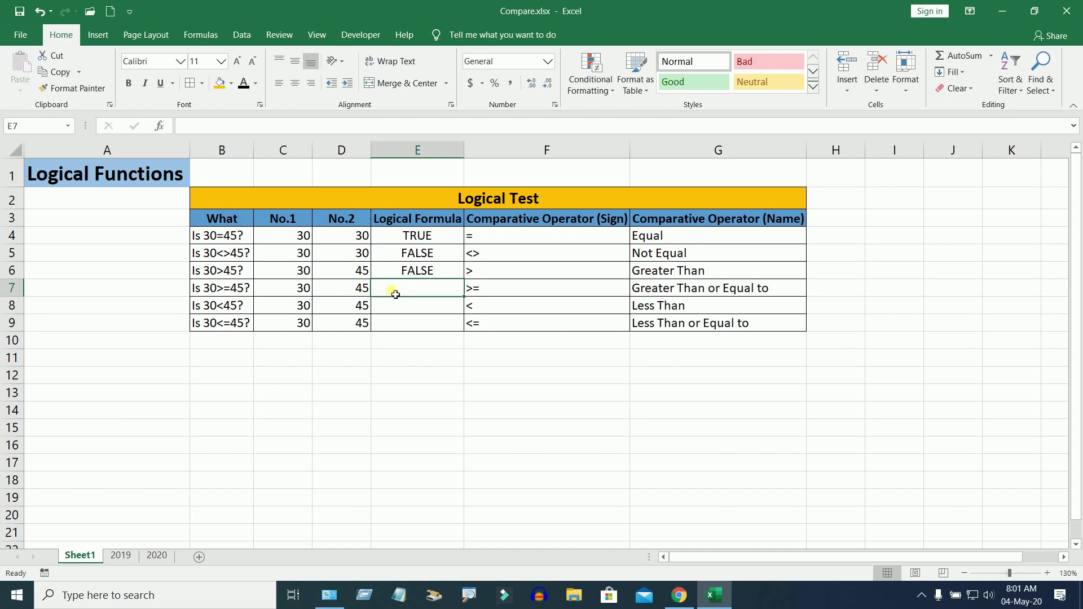
Enter =C7>=D7 in E7, which returns FALSE for 30 versus 45
type("=")
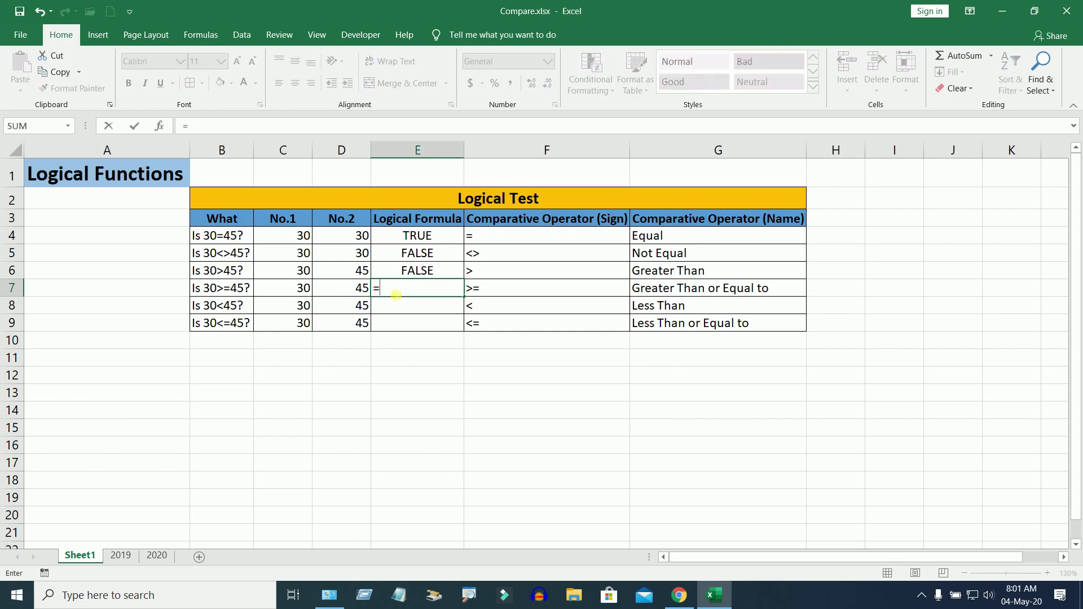
left_click(296, 293)
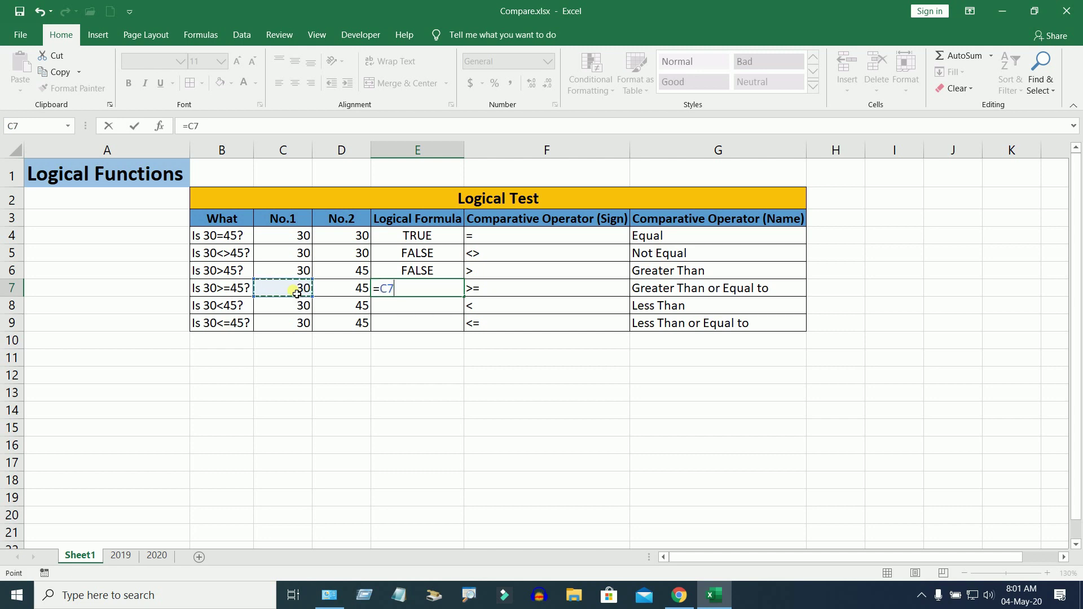
type(">=")
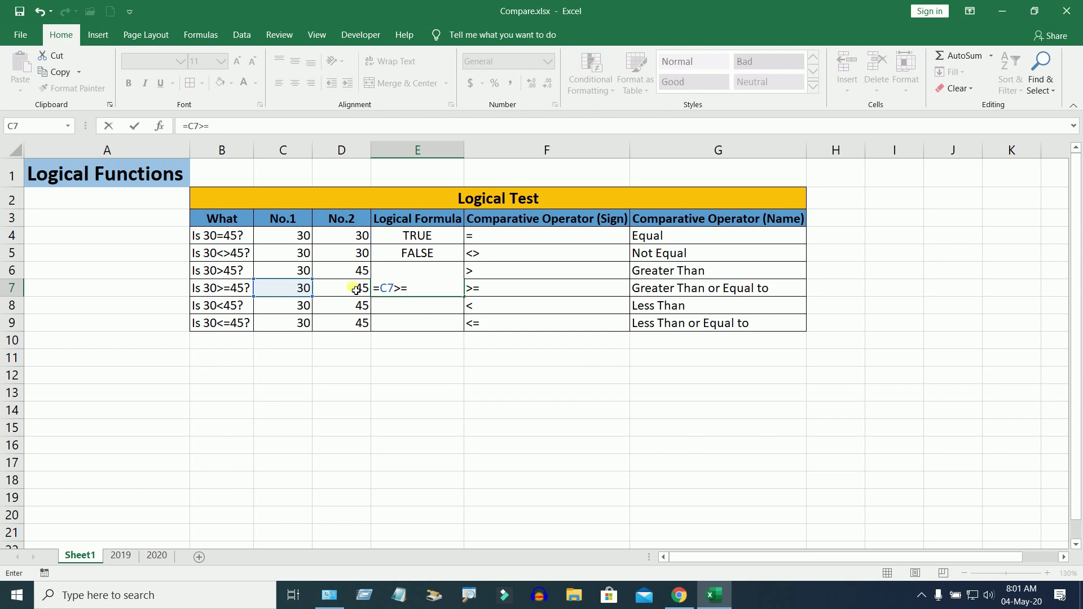
left_click(356, 290)
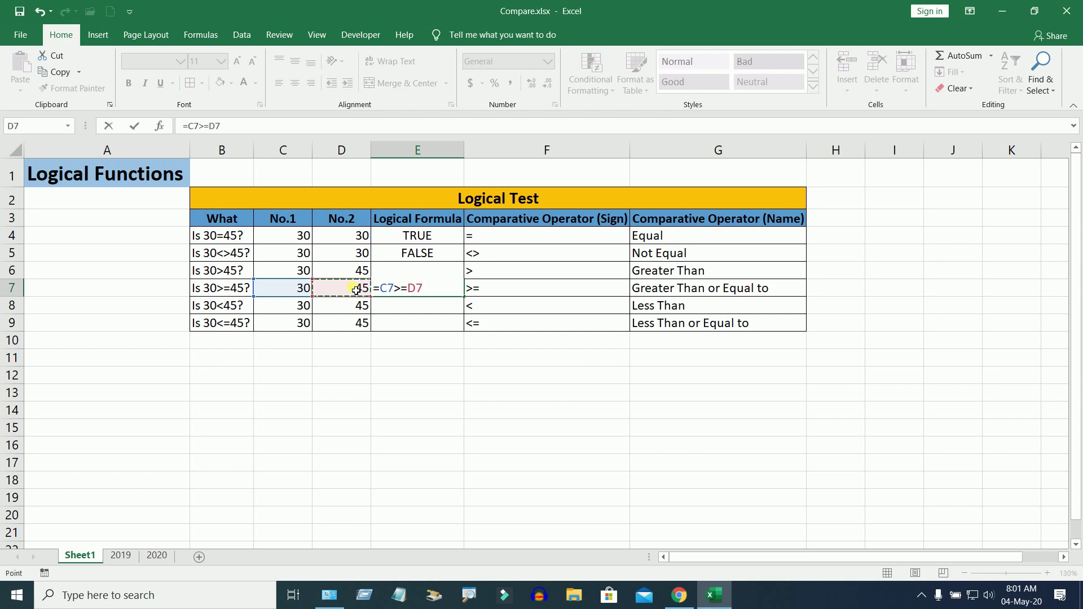
key("Return")
left_click(400, 290)
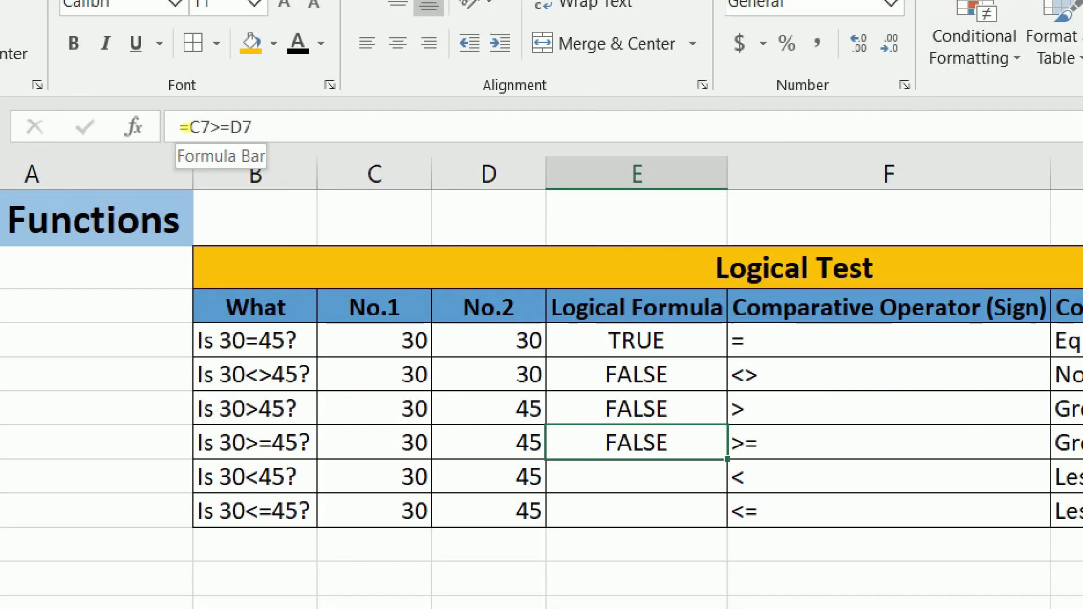
left_click_drag(189, 136, 218, 136)
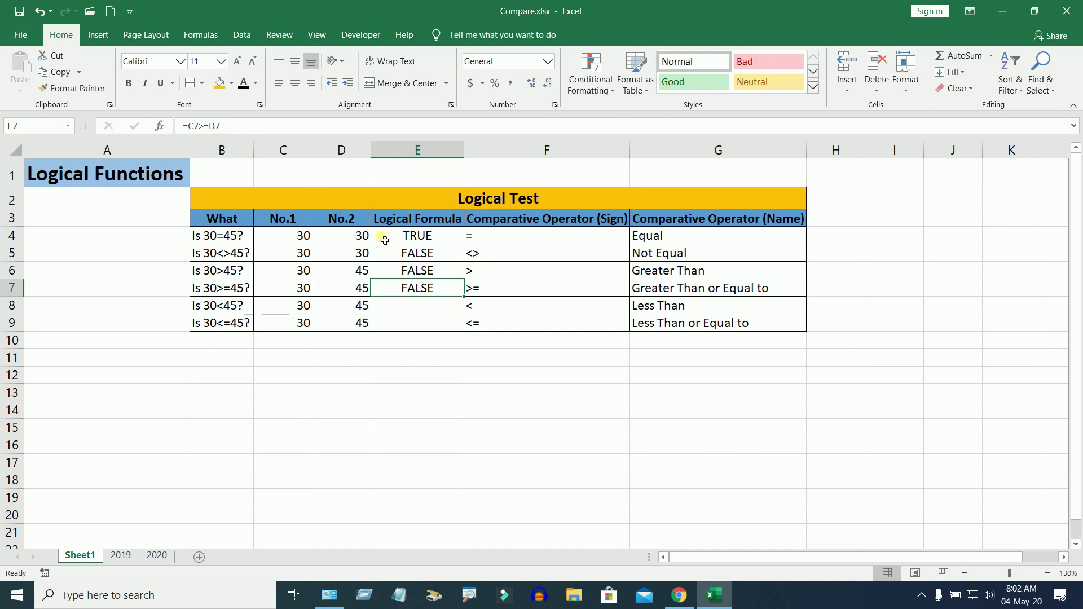
left_click(359, 291)
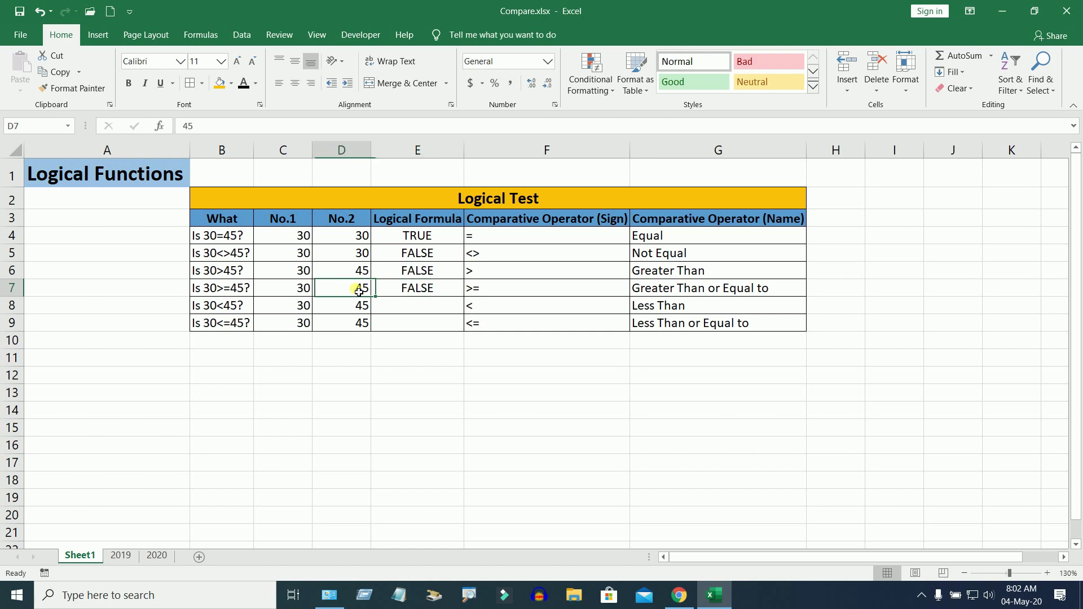
left_click(301, 289)
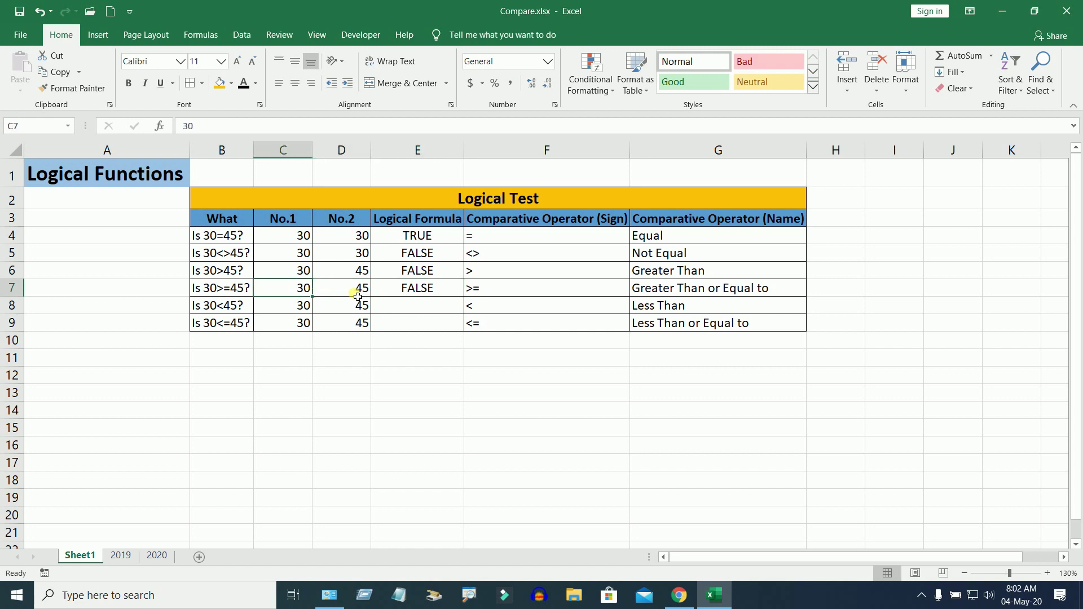
type("5")
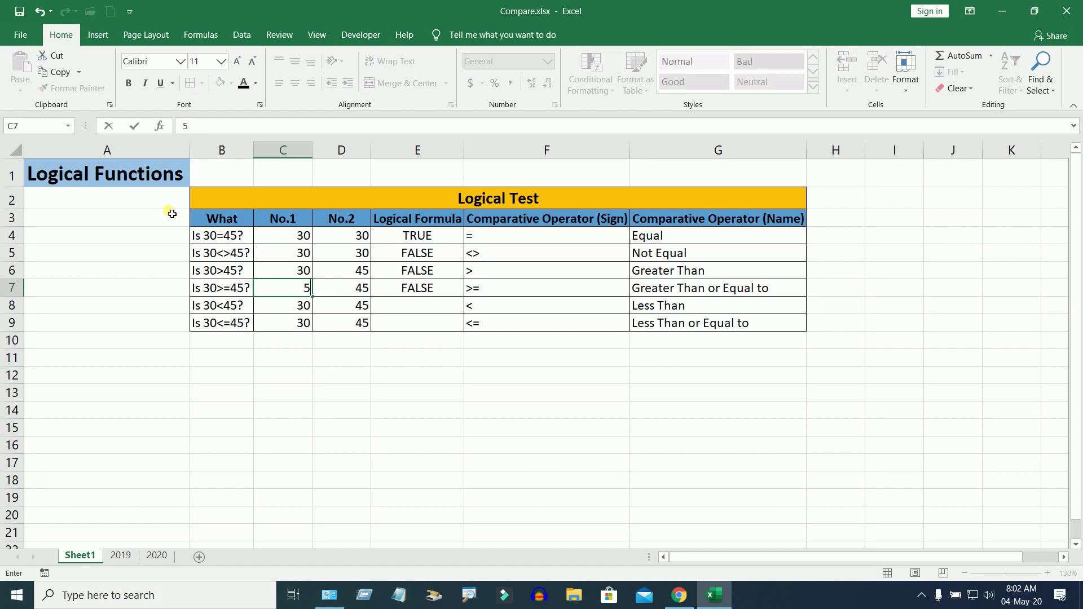
key("Return")
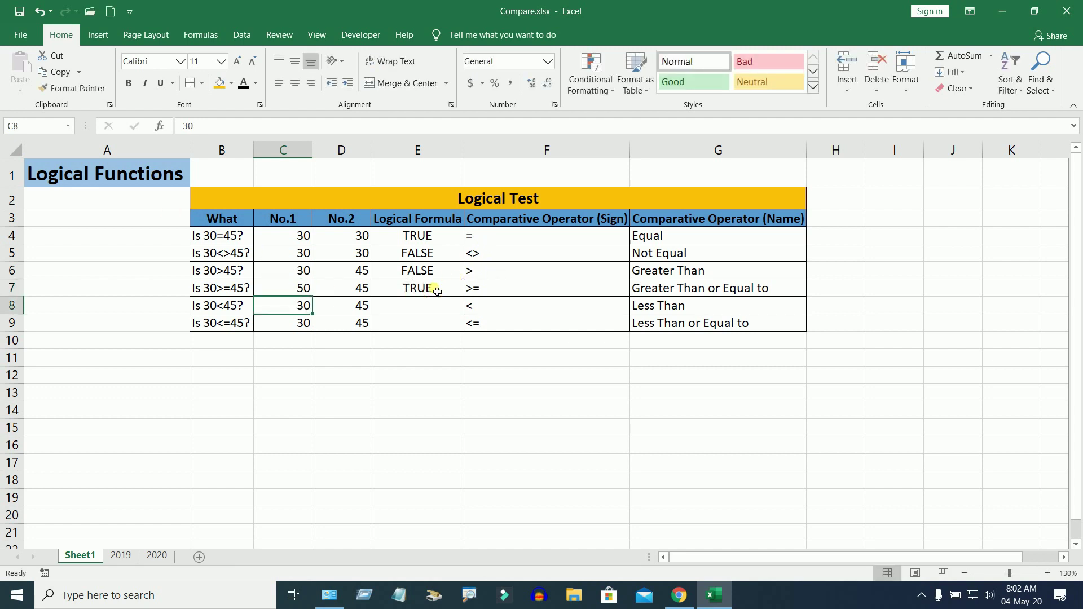
left_click(432, 289)
left_click(299, 289)
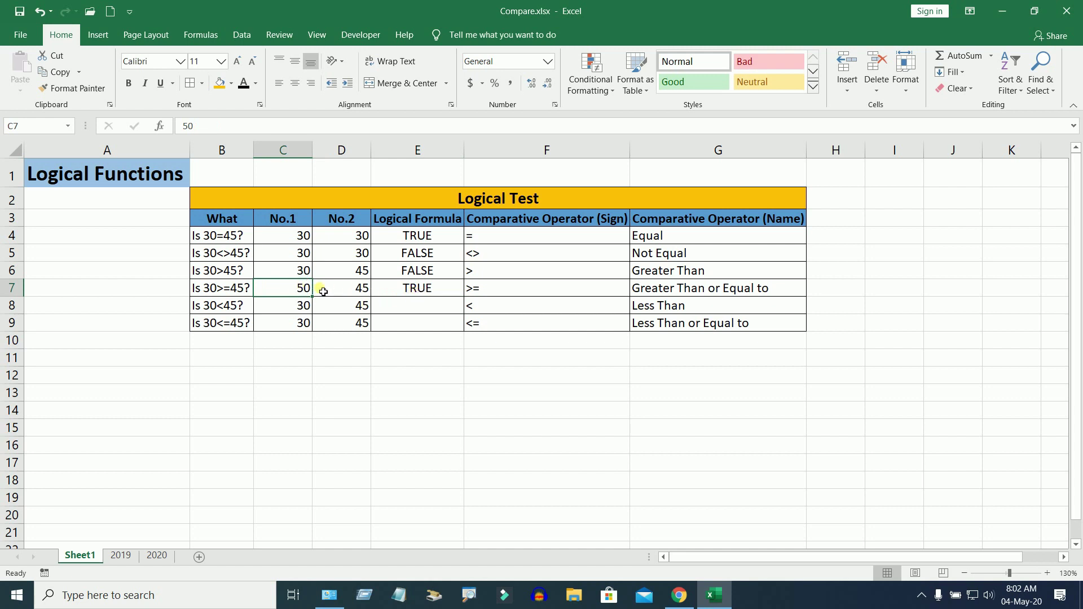
left_click(352, 291)
type("50")
key("Return")
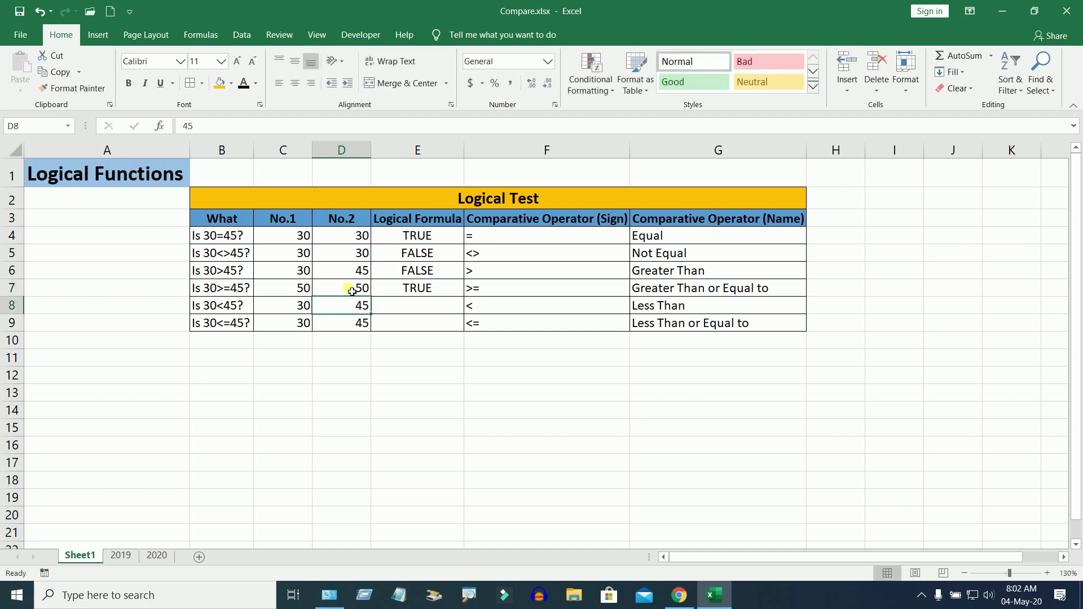
key("ctrl+z")
left_click(290, 292)
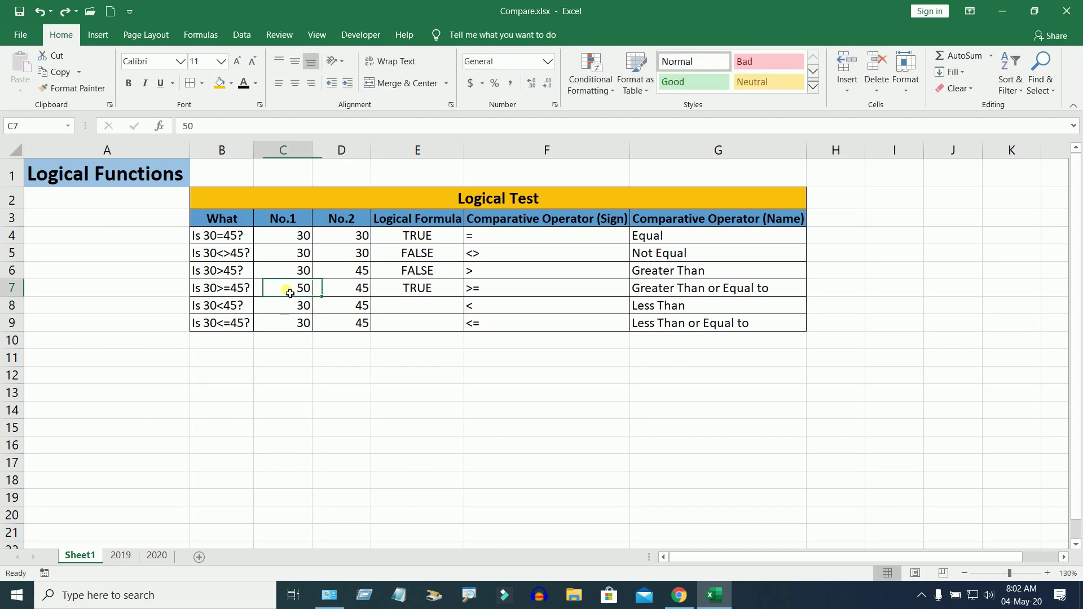
type("30")
key("Return")
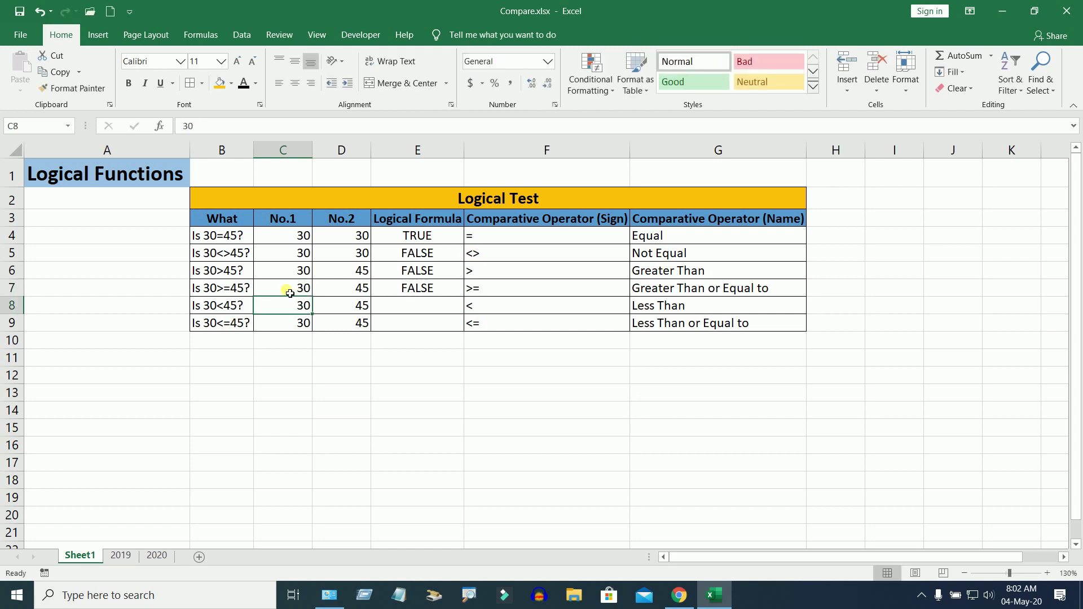
left_click(290, 293)
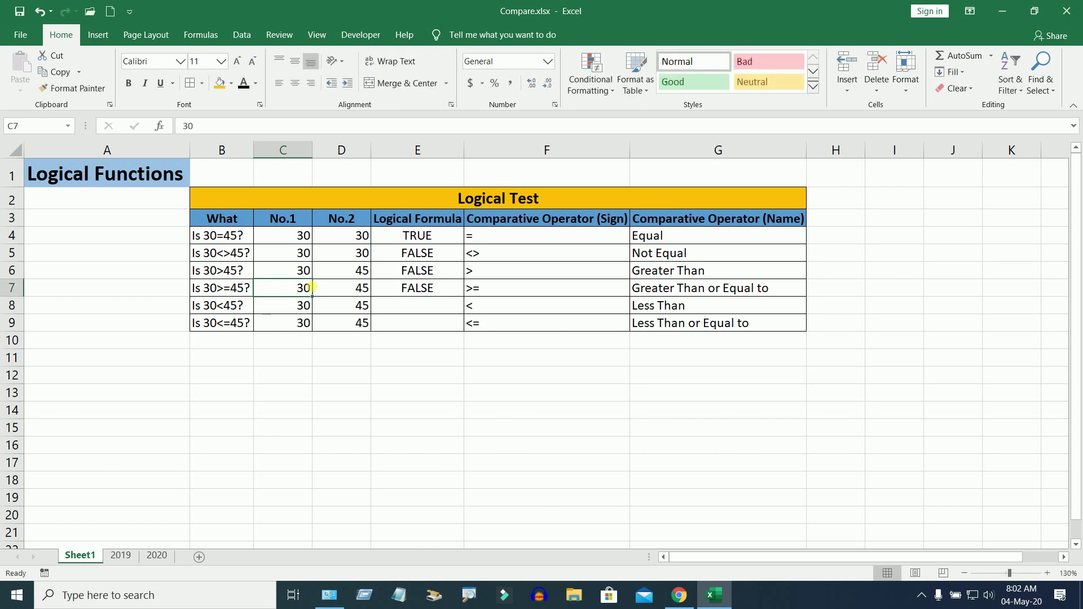
left_click(364, 290)
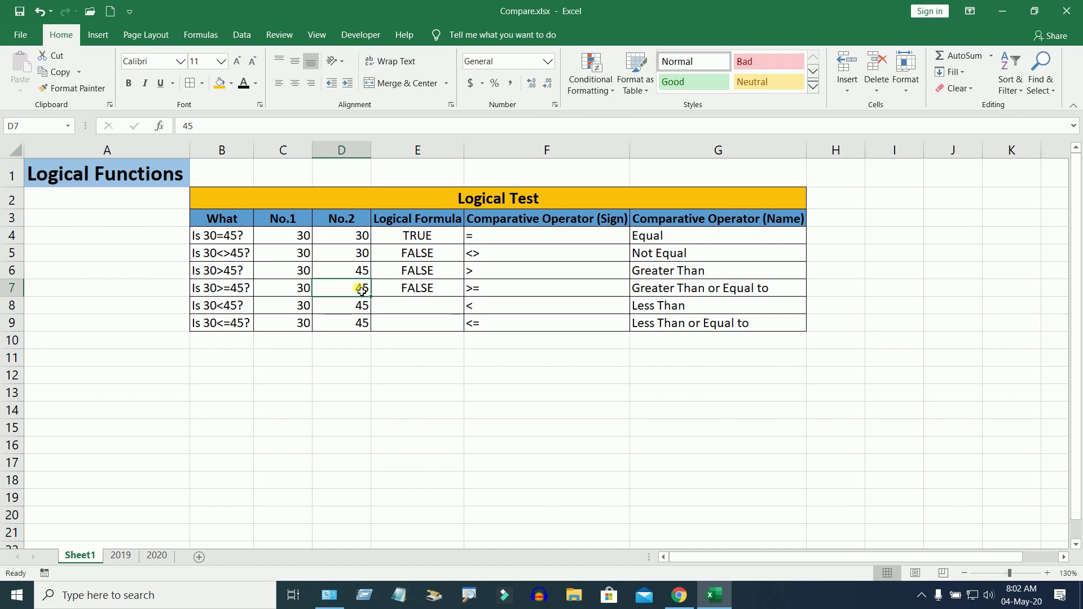
left_click(423, 292)
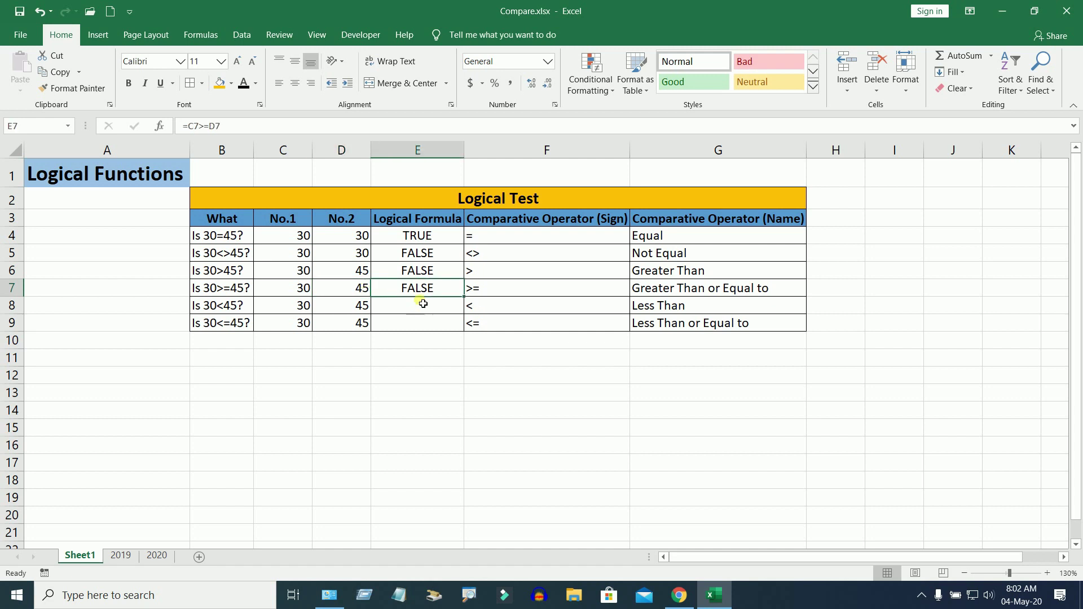
left_click(436, 309)
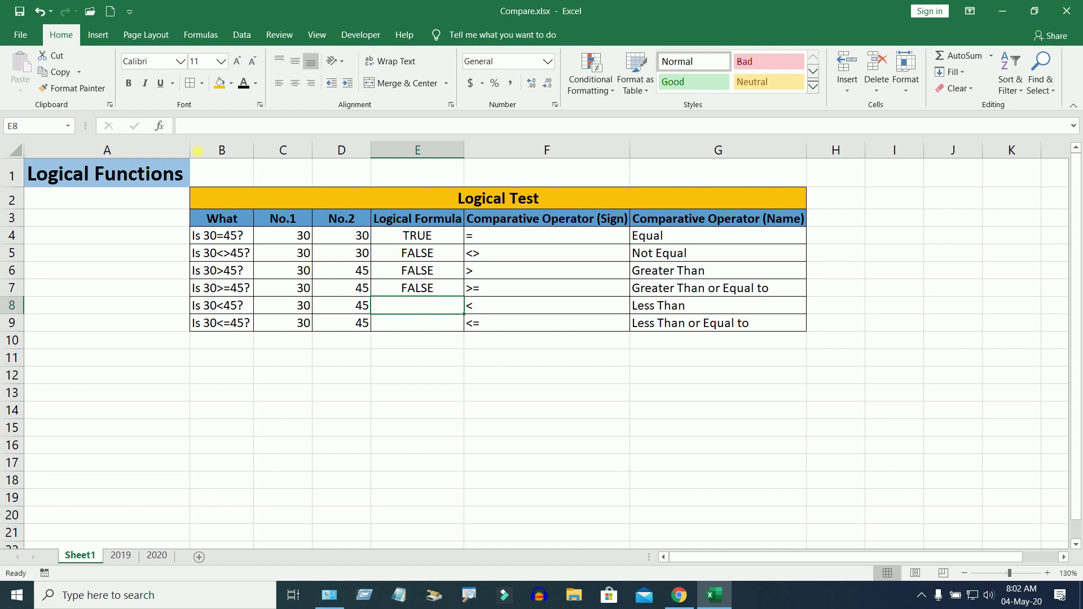
Enter =C8<D8 in E8, returning TRUE since 30 is less than 45
type("=")
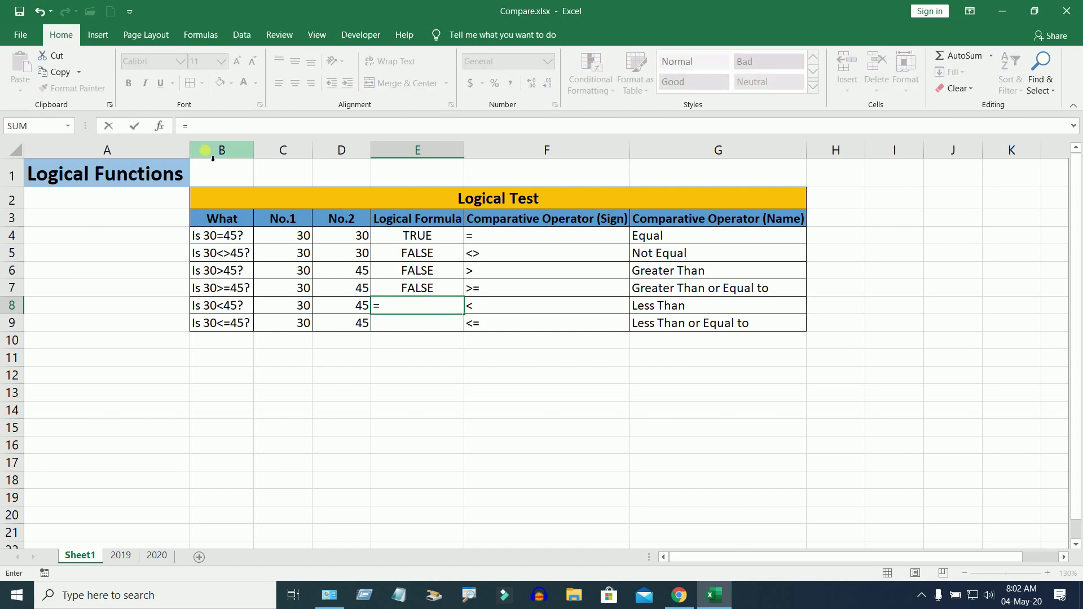
left_click(293, 310)
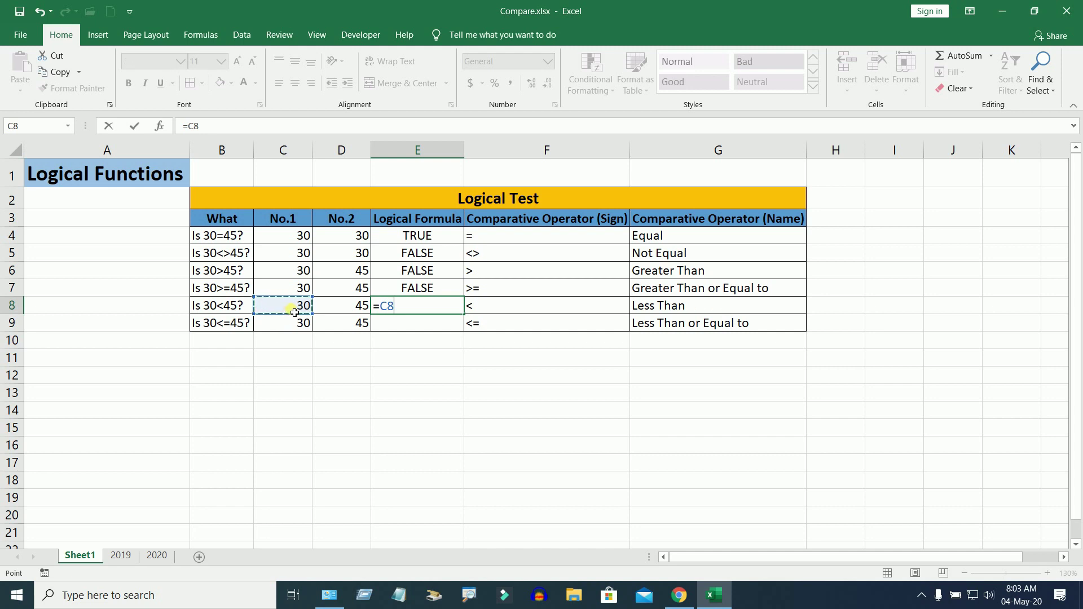
type("<")
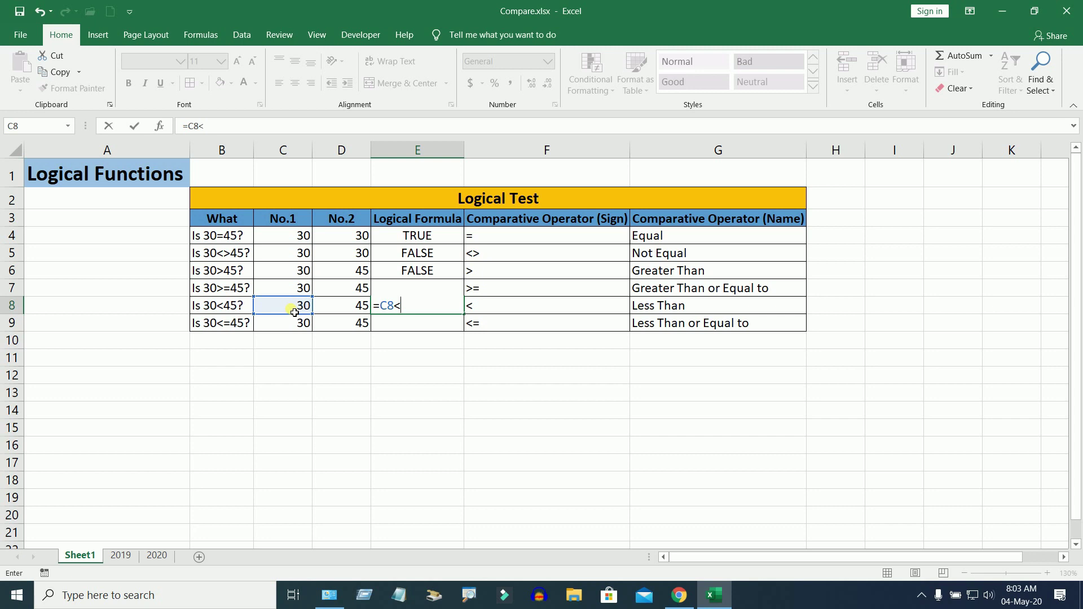
left_click(352, 310)
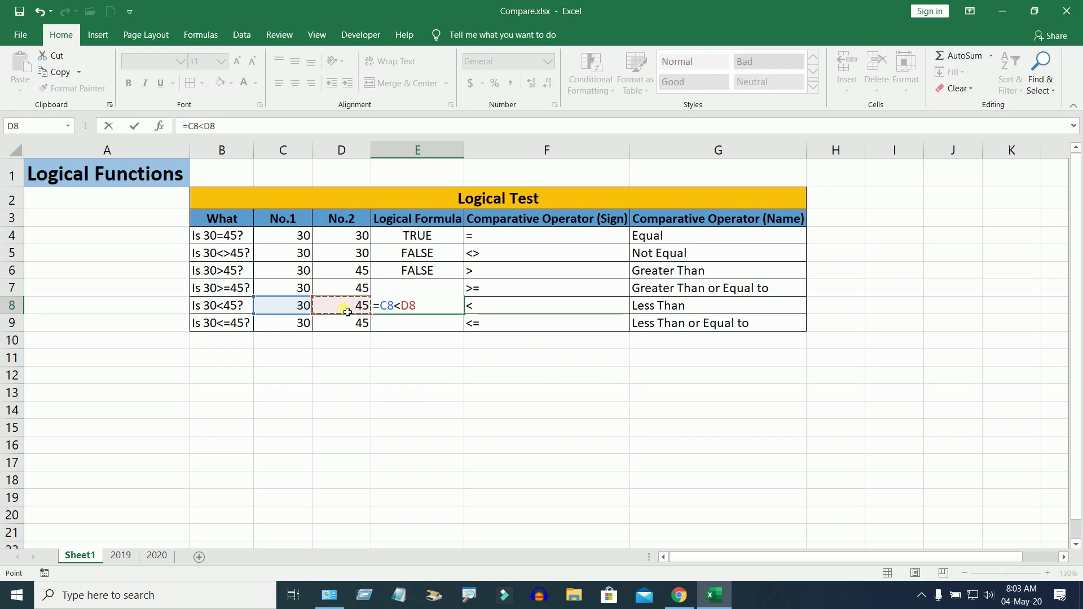
key("Return")
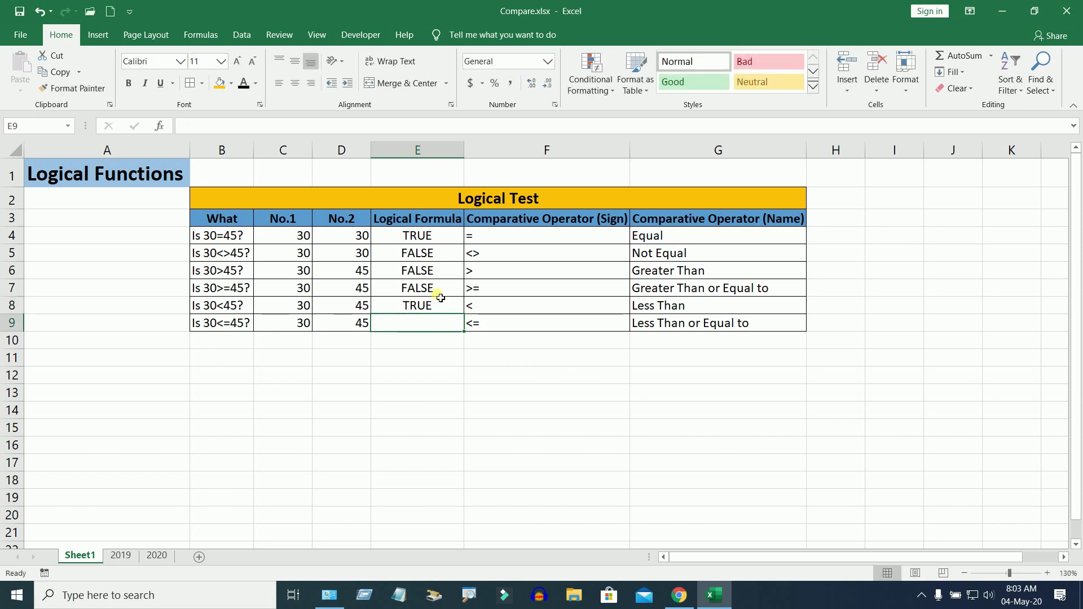
Review E8's formula and change D8 to 25 so the test turns FALSE
left_click(438, 300)
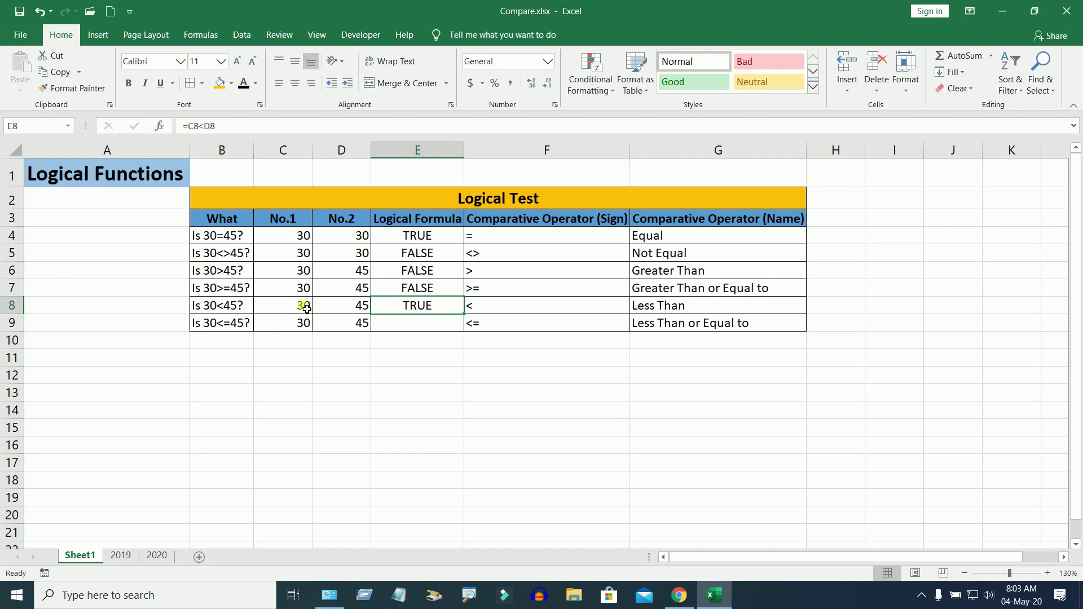
left_click(364, 311)
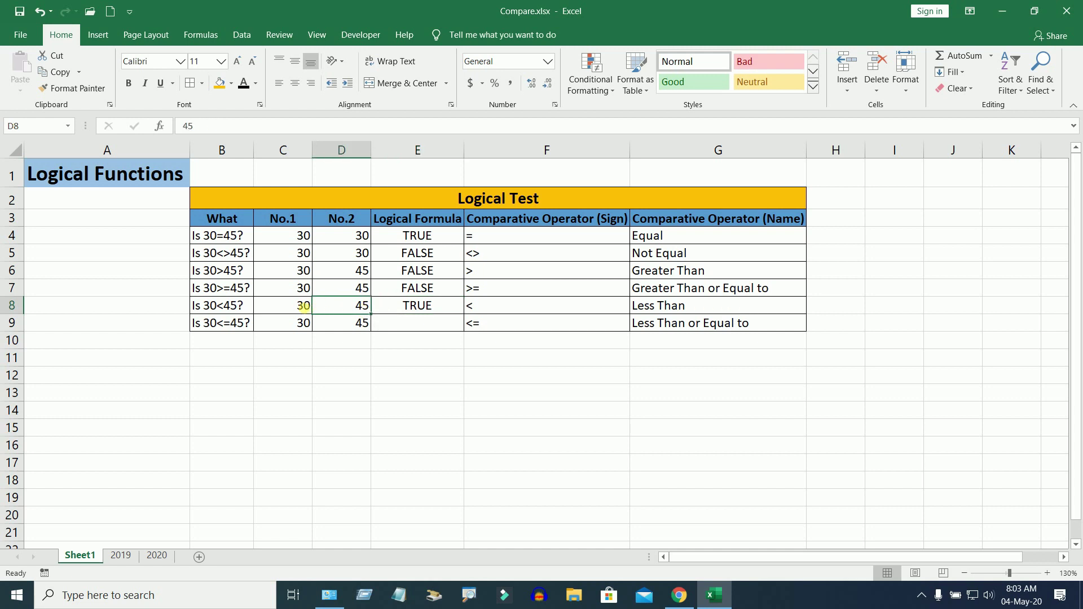
left_click(422, 305)
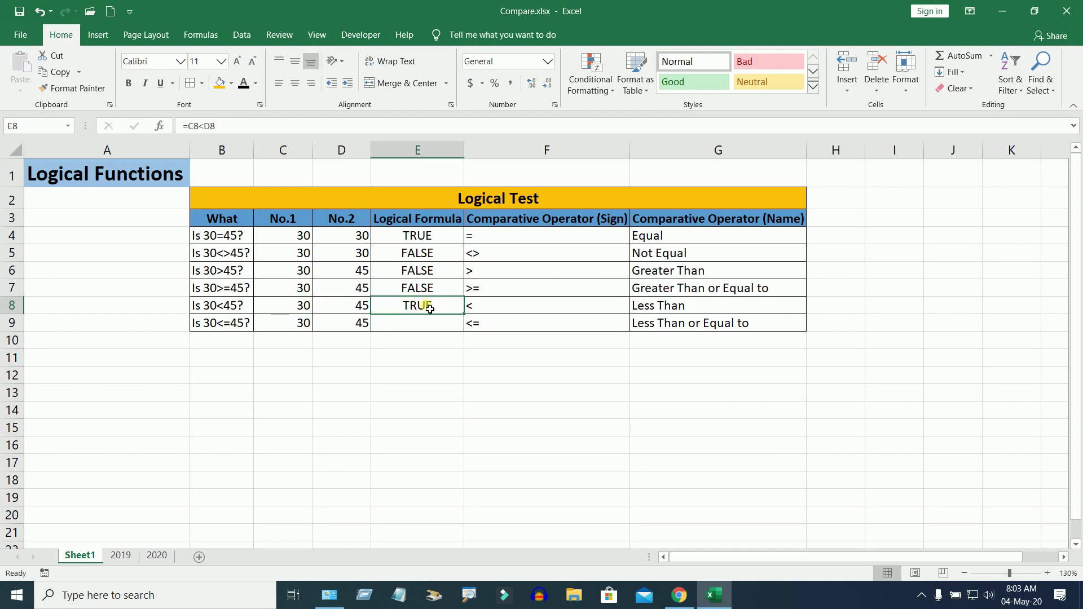
left_click(358, 308)
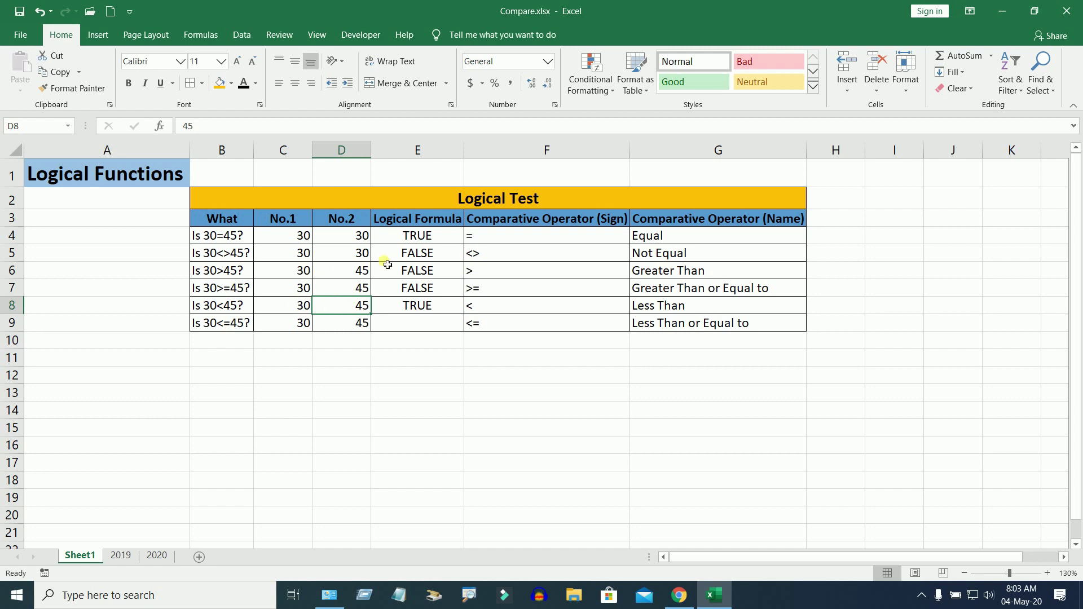
type("25")
key("Return")
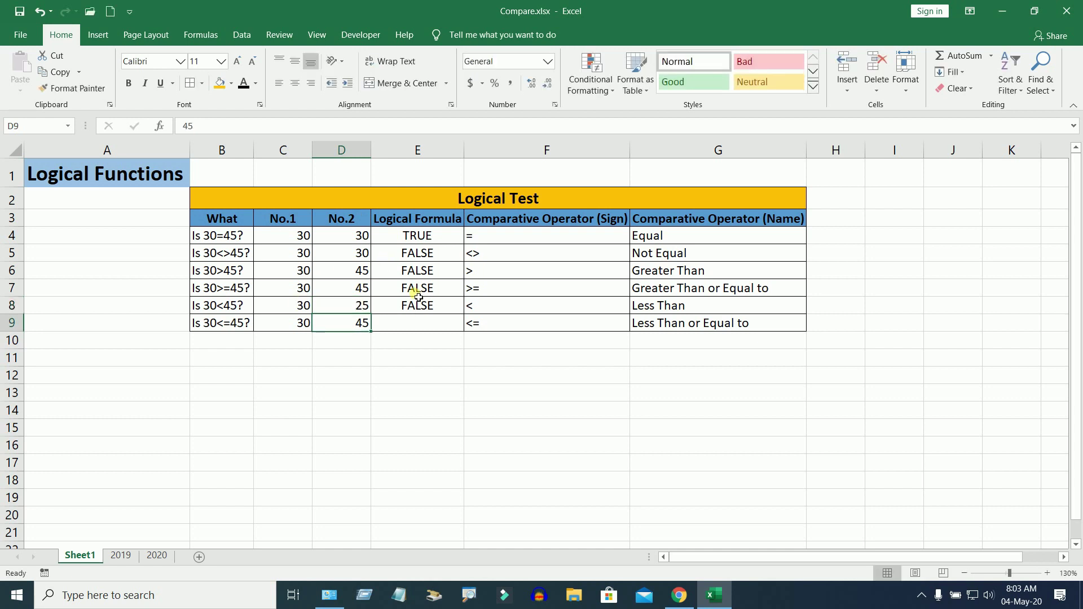
left_click(422, 308)
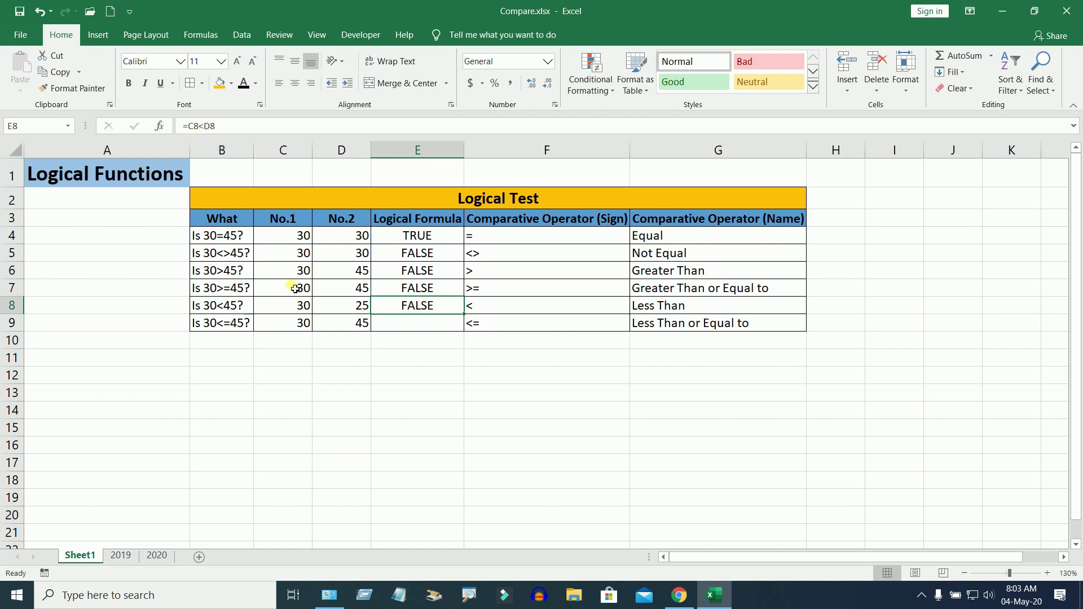
left_click(300, 307)
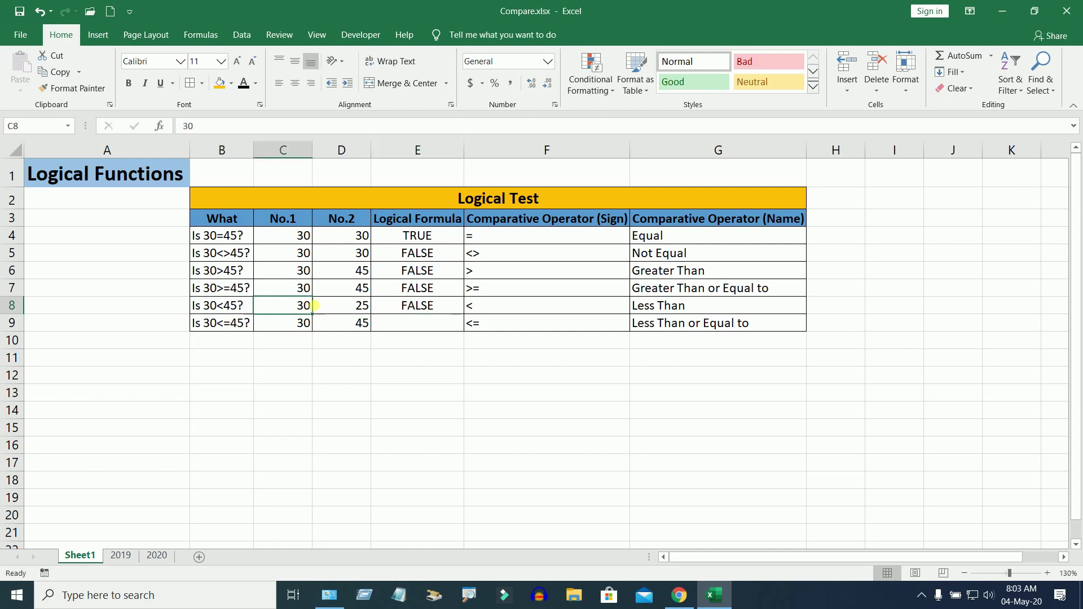
left_click(352, 309)
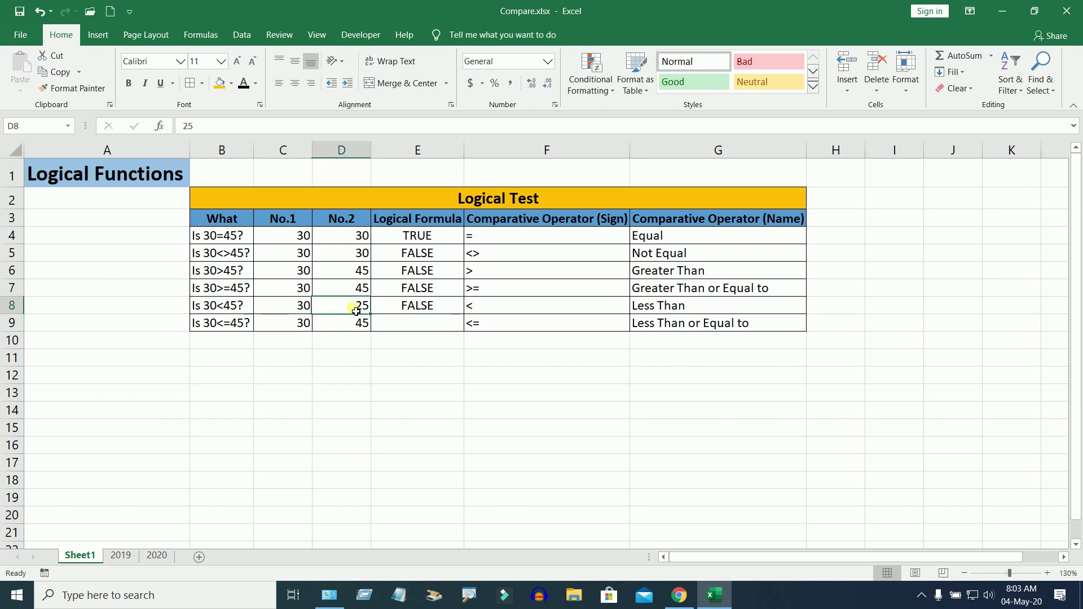
left_click(300, 314)
left_click(356, 308)
left_click(301, 309)
left_click(350, 306)
type("45")
key("Return")
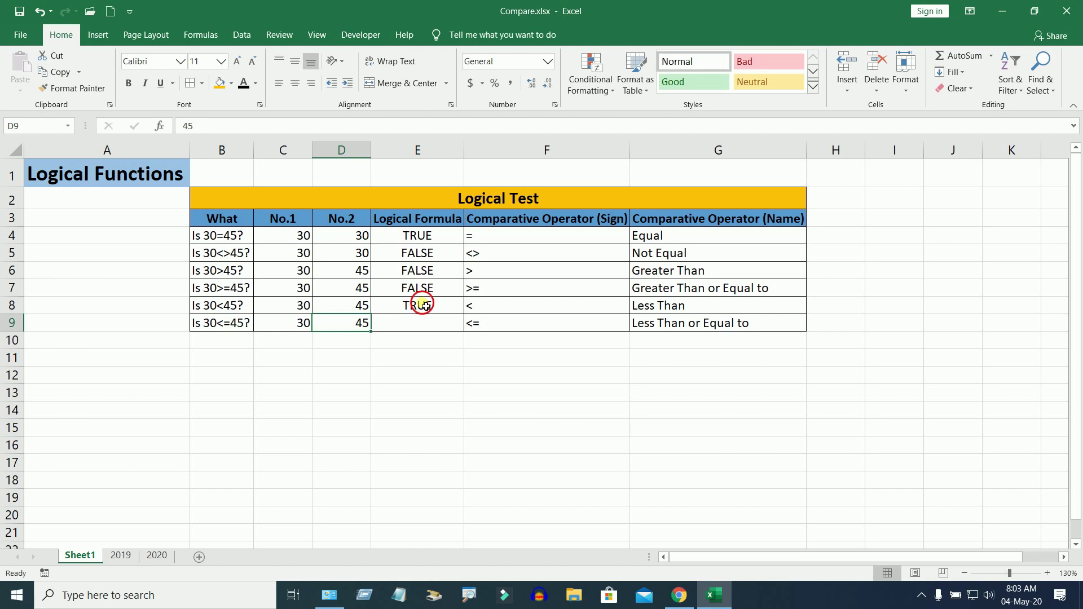
left_click(364, 305)
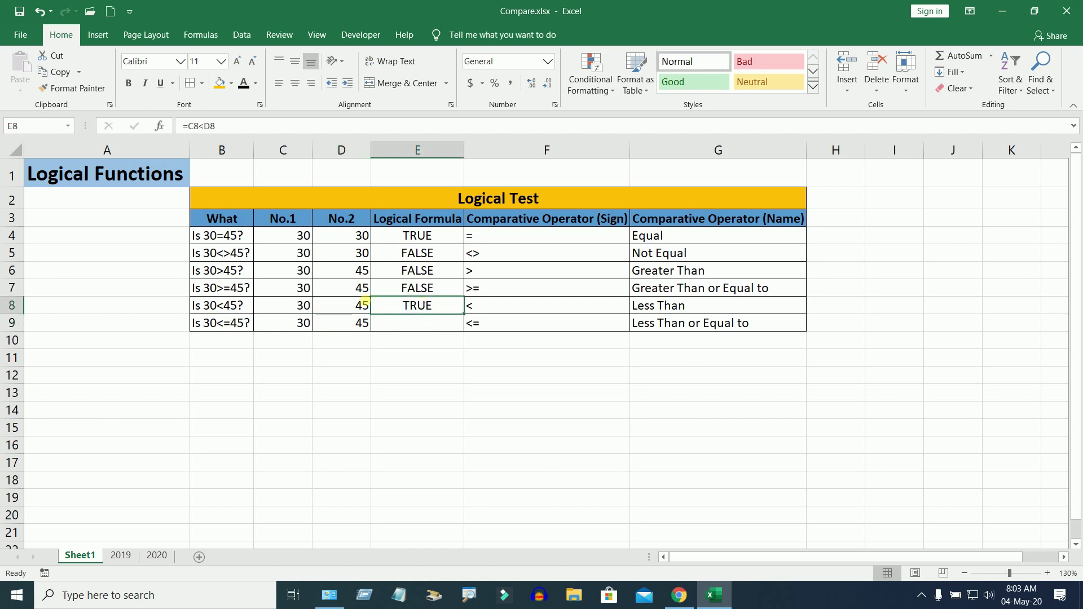
left_click(297, 307)
left_click(432, 330)
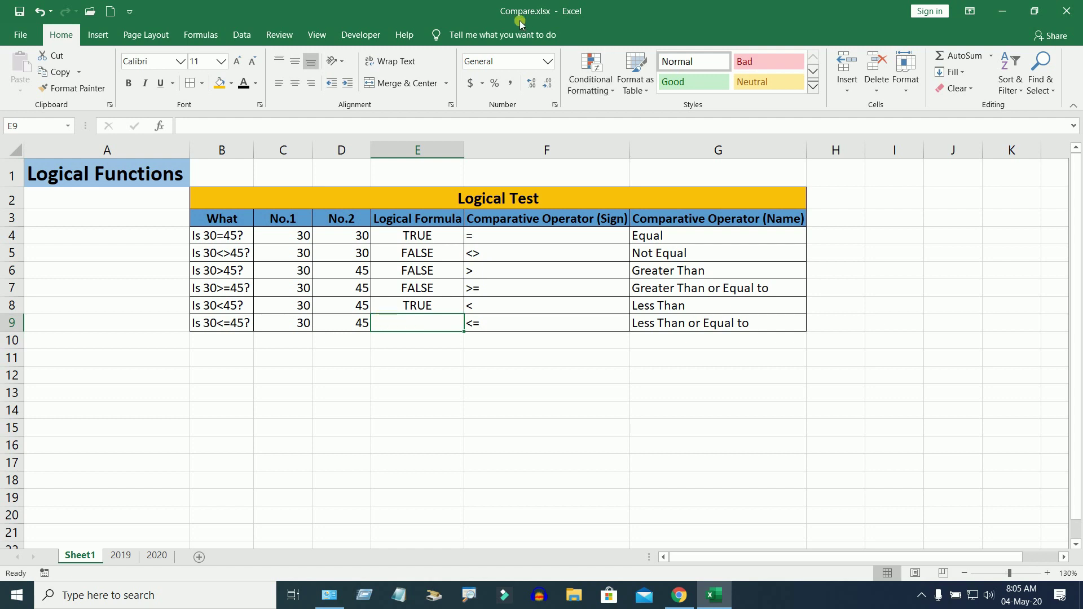
Enter =C9<=D9 in E9, returning TRUE, and check its C9 and <= parts in the formula bar
type("=")
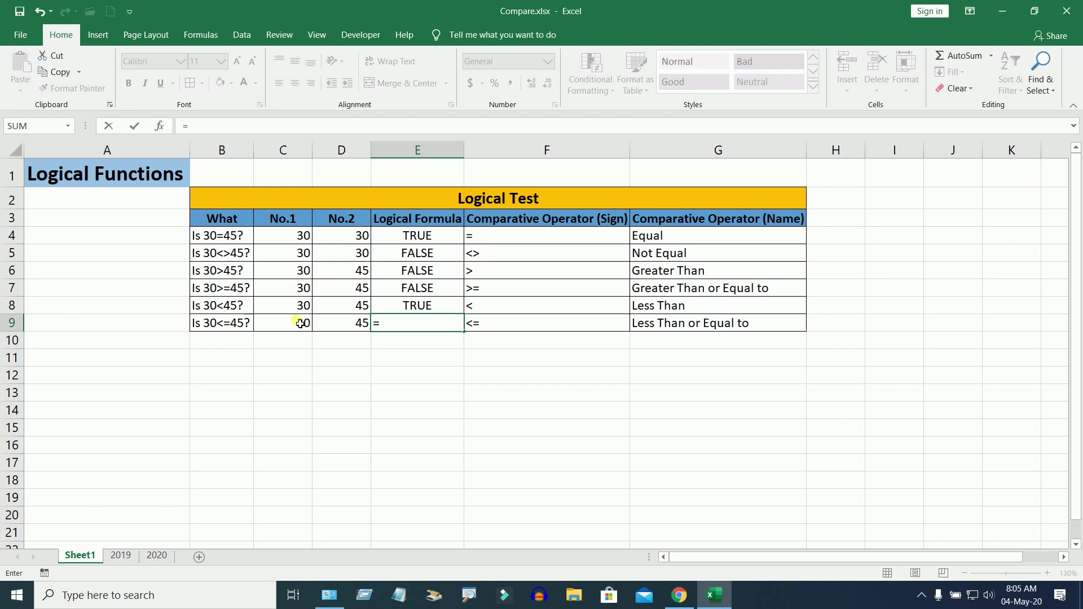
left_click(294, 326)
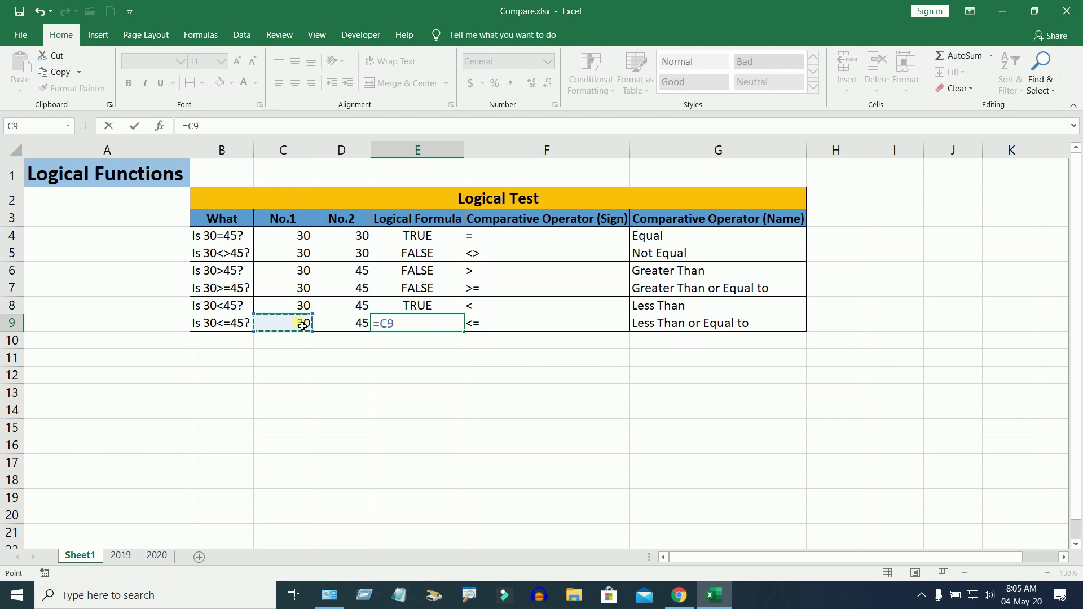
type("<=")
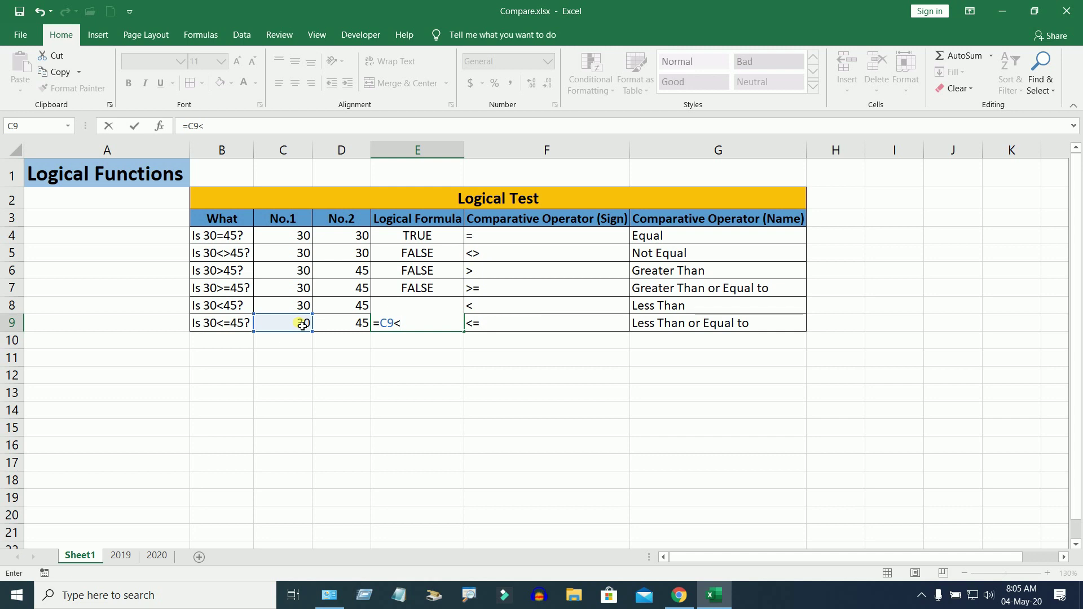
left_click(335, 329)
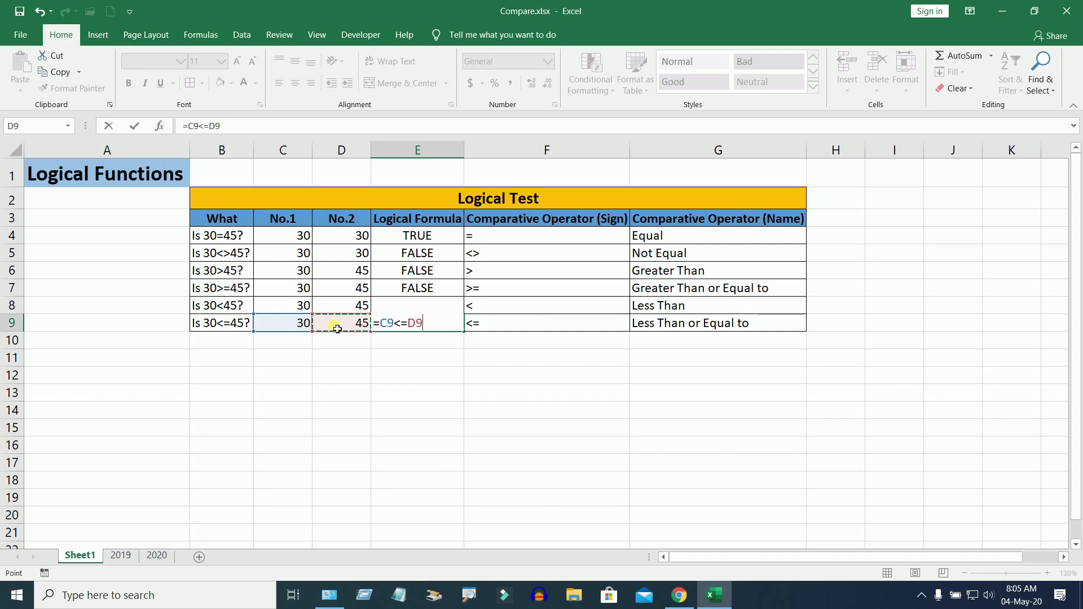
key("Return")
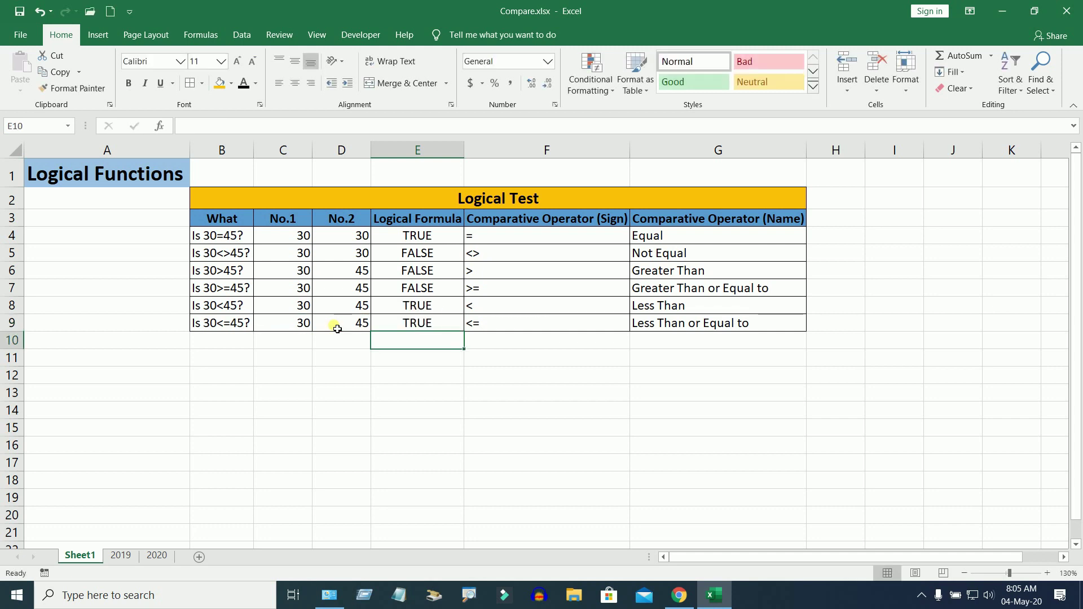
left_click(435, 327)
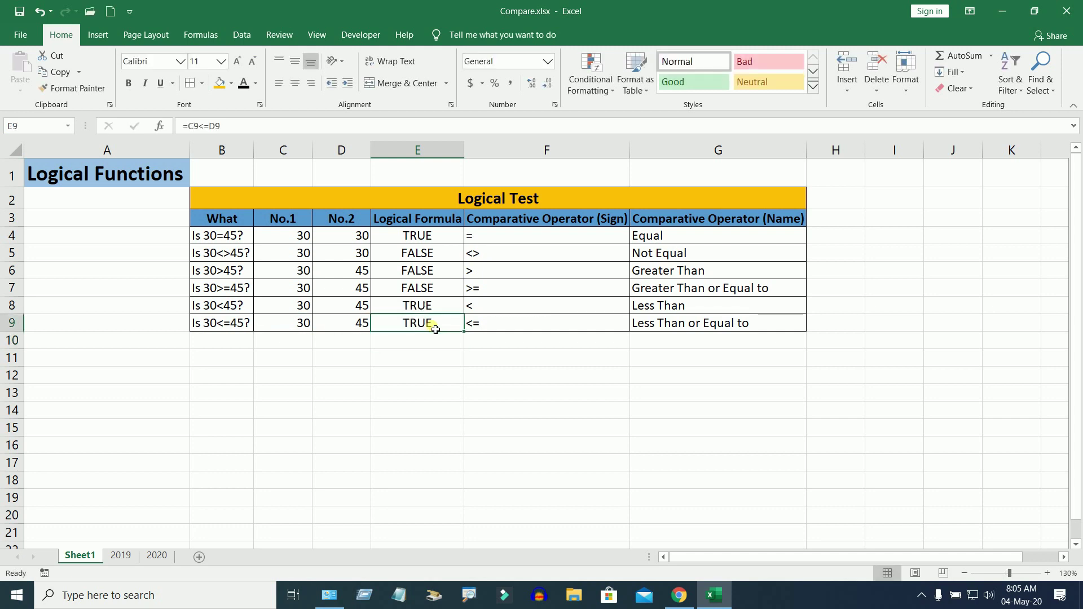
left_click_drag(188, 125, 199, 125)
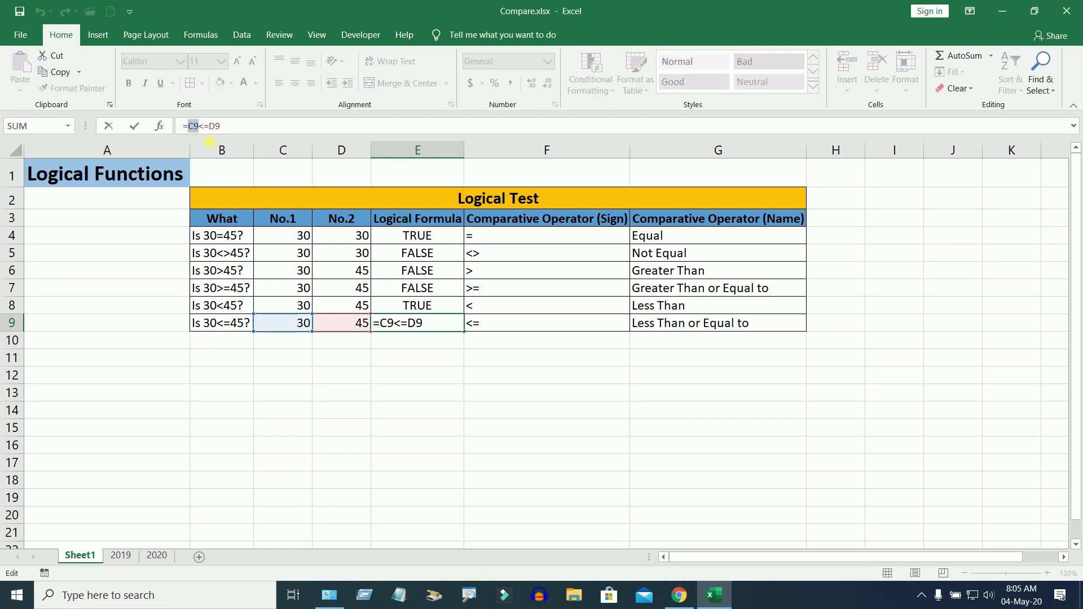
left_click_drag(199, 126, 210, 126)
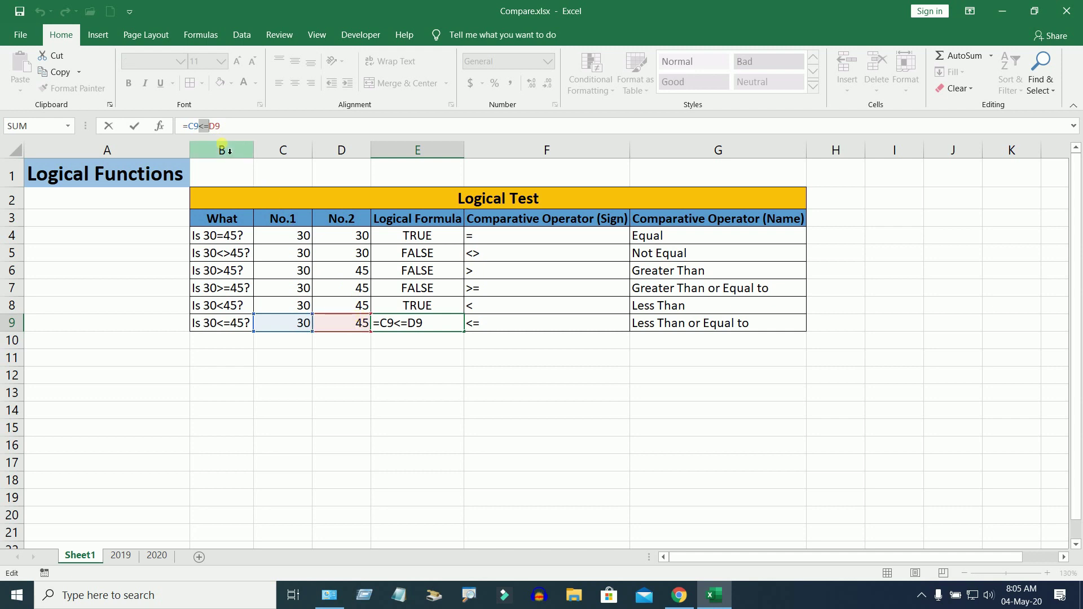
key("Return")
Try 30 in D9 and check E9, then restore D9 to 45
left_click(354, 321)
left_click(295, 322)
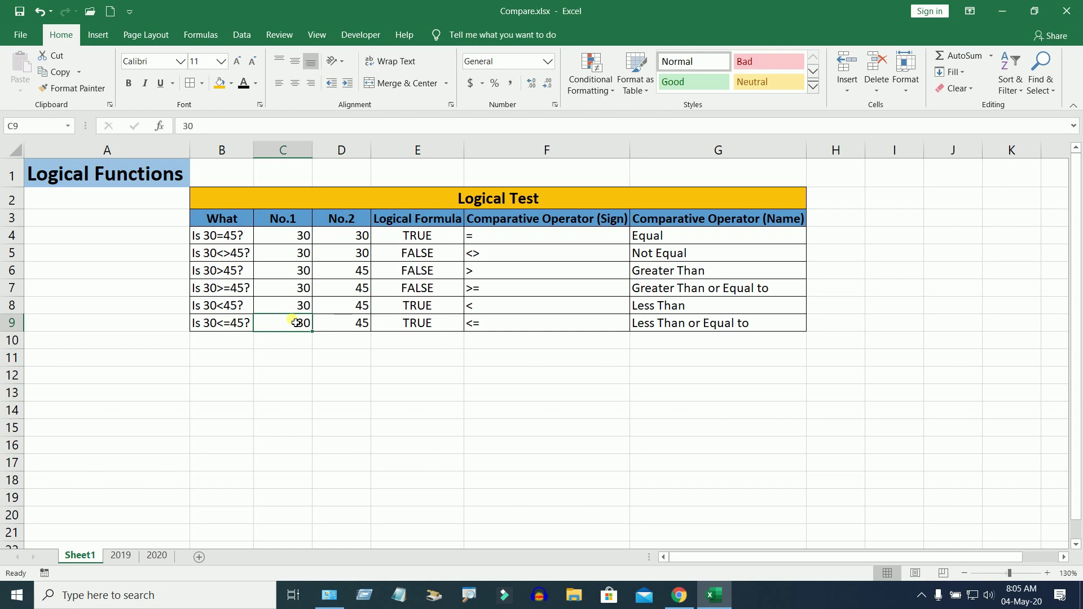
left_click(359, 326)
left_click(294, 328)
left_click(418, 330)
left_click(337, 329)
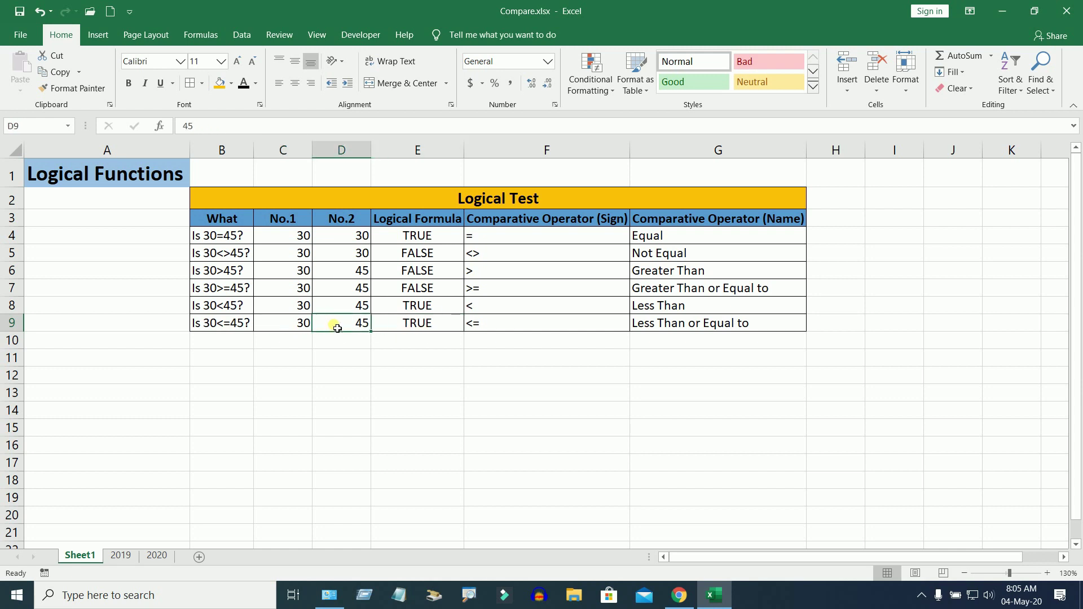
type("30")
key("Return")
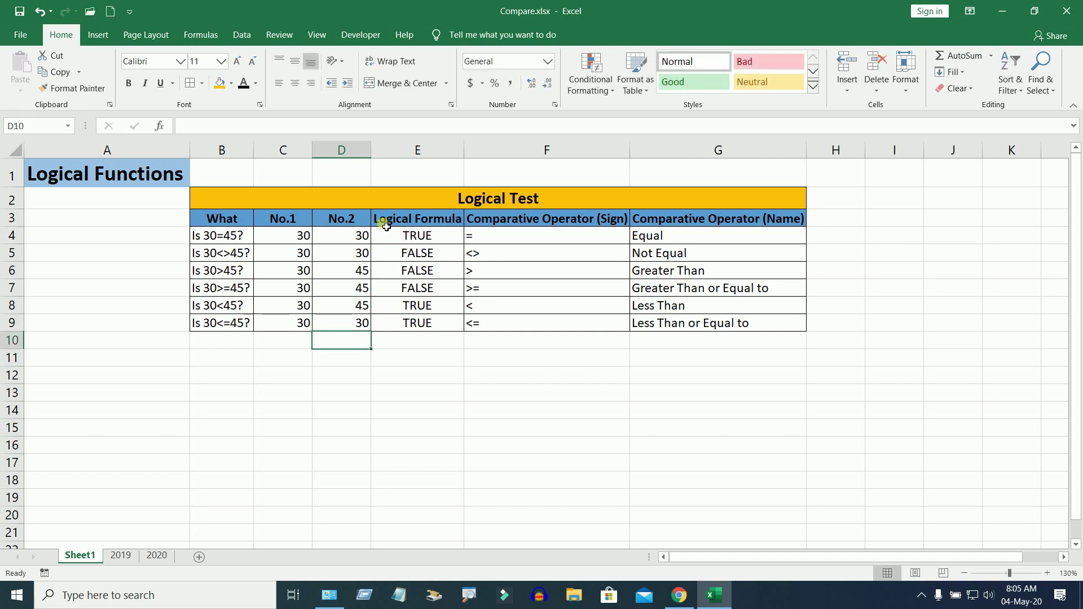
left_click(429, 327)
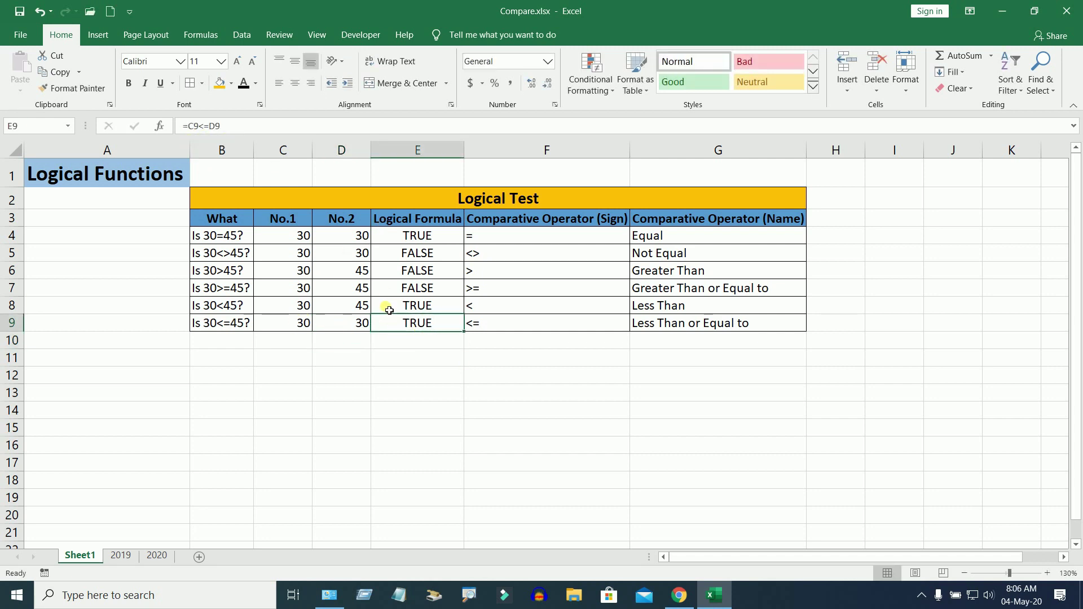
left_click(355, 324)
type("45")
key("Return")
Set D9 to 20 so E9's test returns FALSE, since 30 exceeds 20
left_click(286, 327)
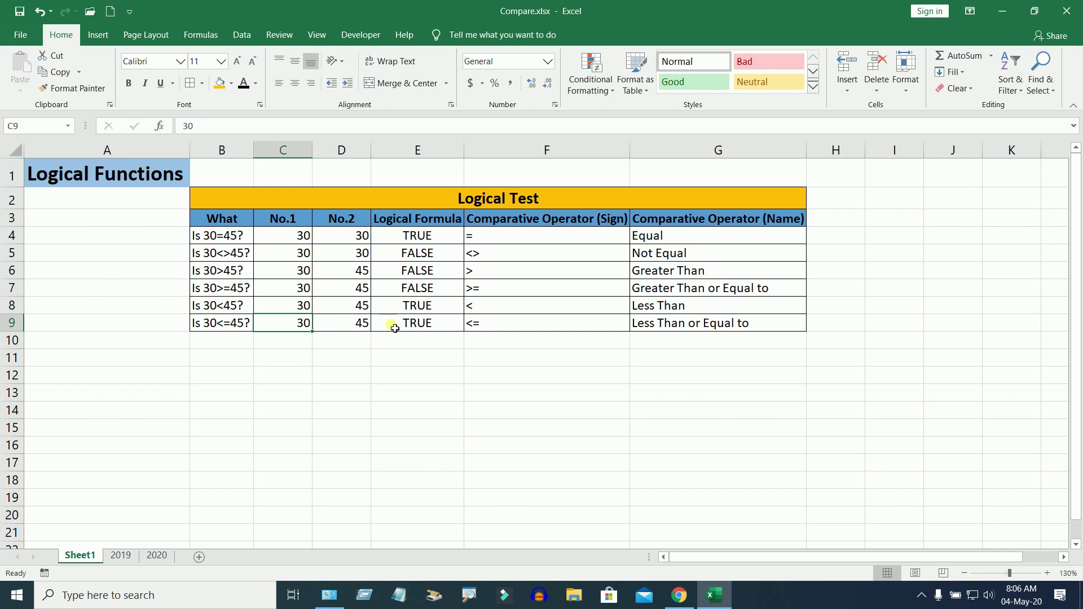
left_click(356, 323)
type("20")
key("Return")
left_click(353, 326)
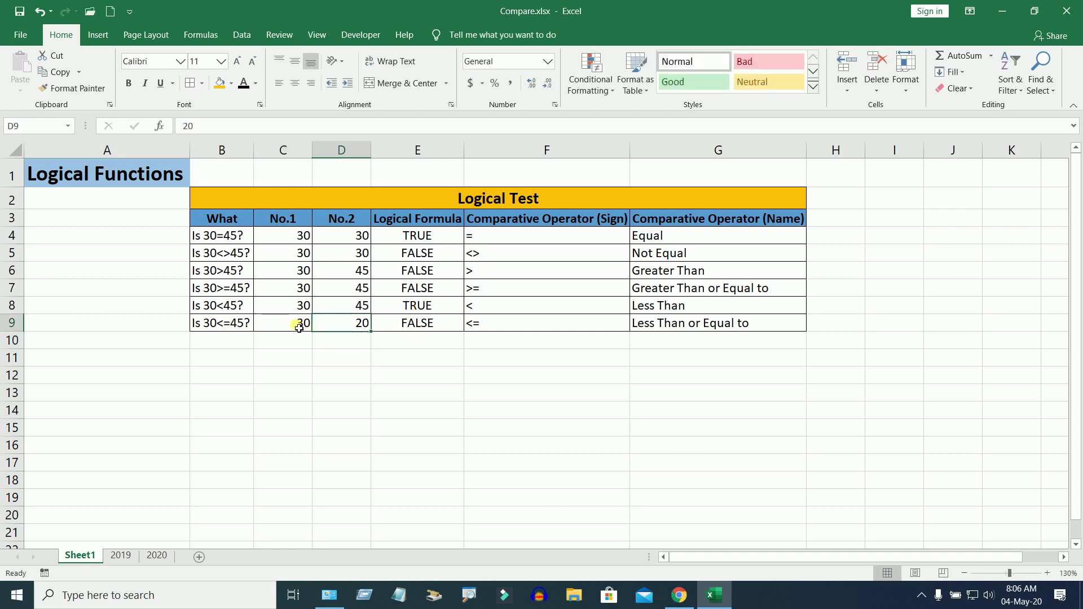
left_click(290, 324)
left_click(420, 329)
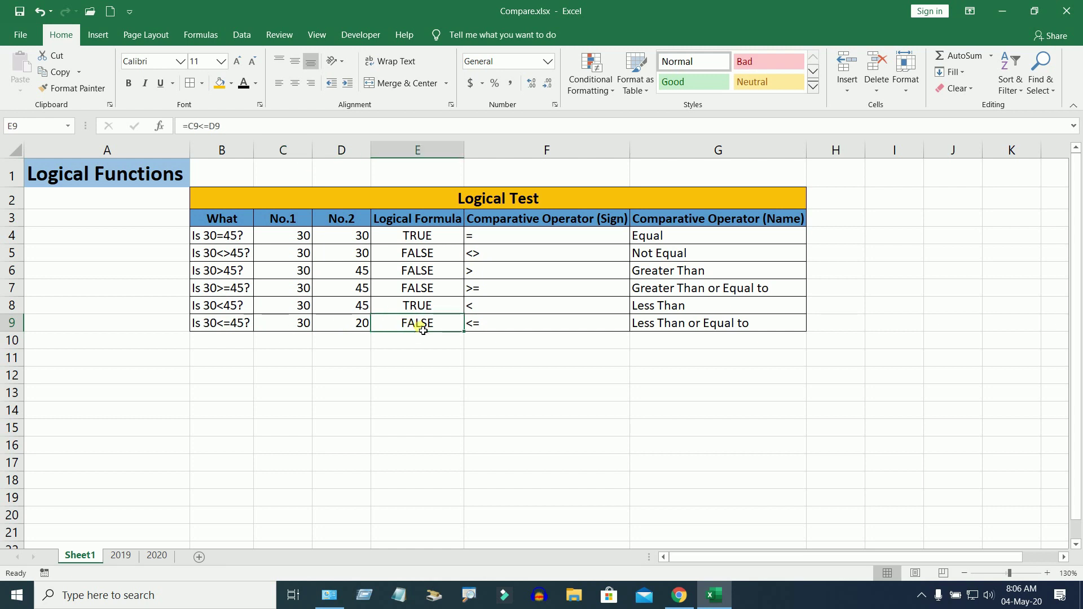
left_click(443, 344)
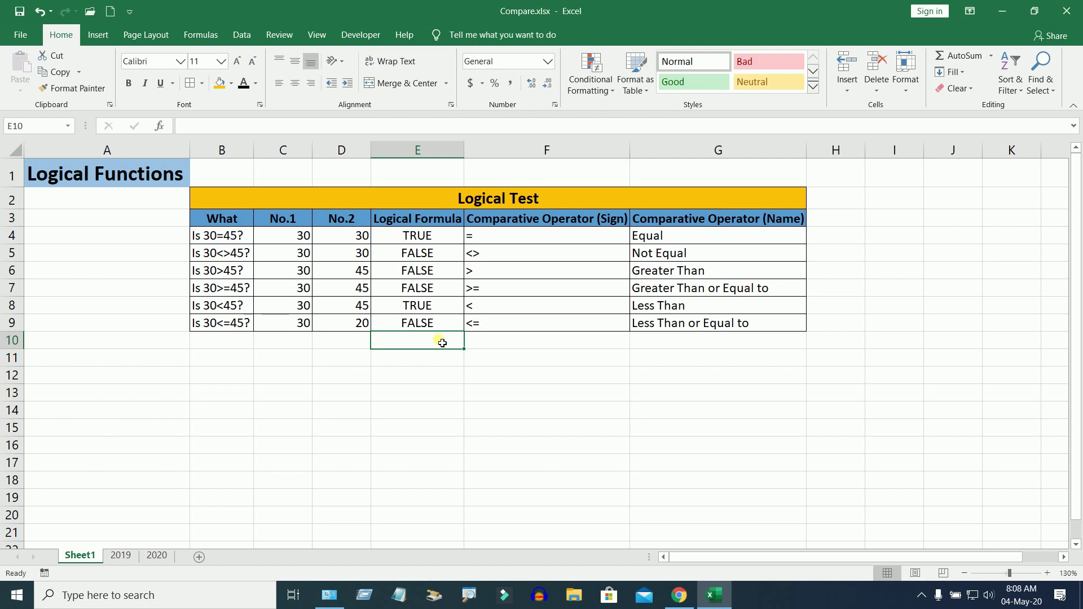
left_click_drag(255, 204, 709, 326)
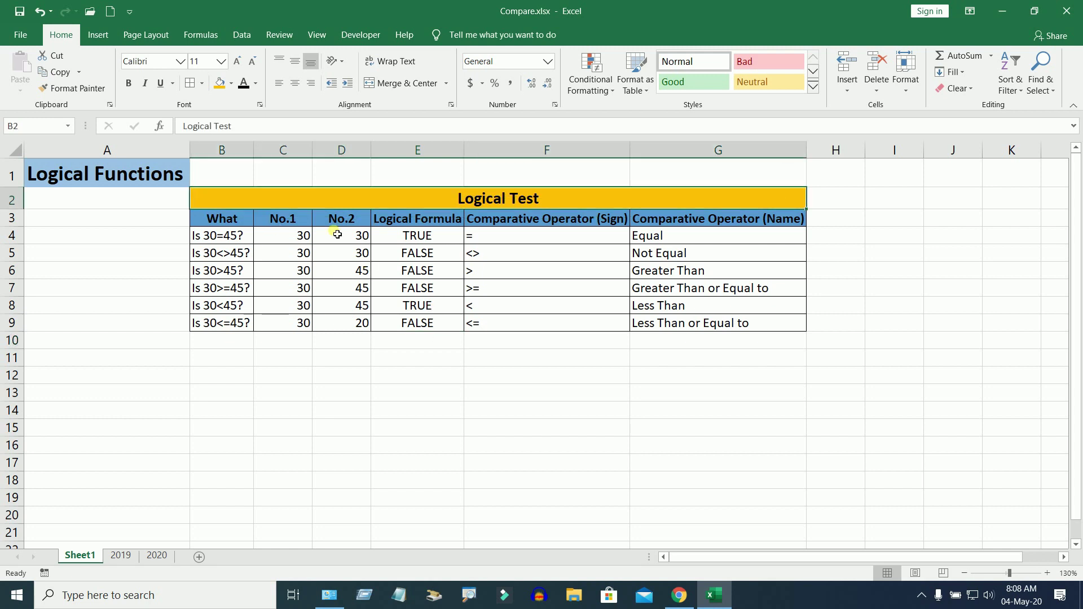
left_click(571, 205)
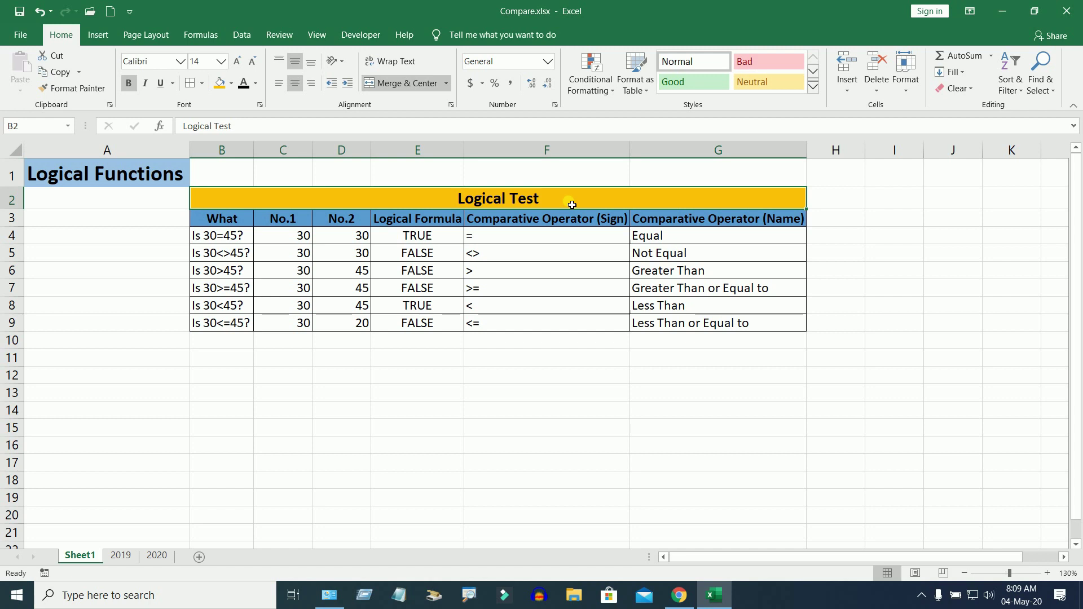